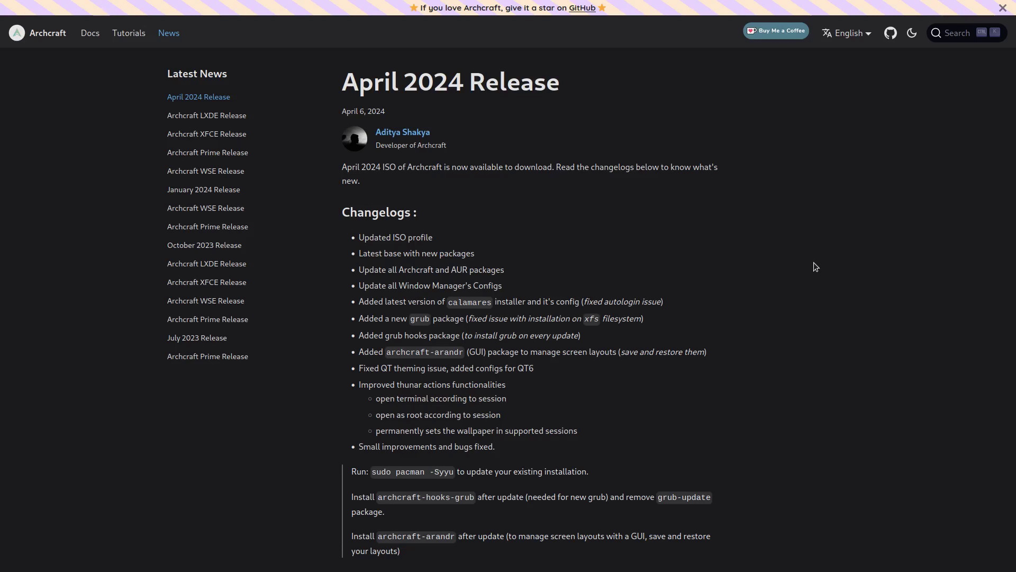
# Scroll down and back up through the Archcraft wiki Welcome page in Firefox.
pyautogui.scroll(-4, 538, 390)
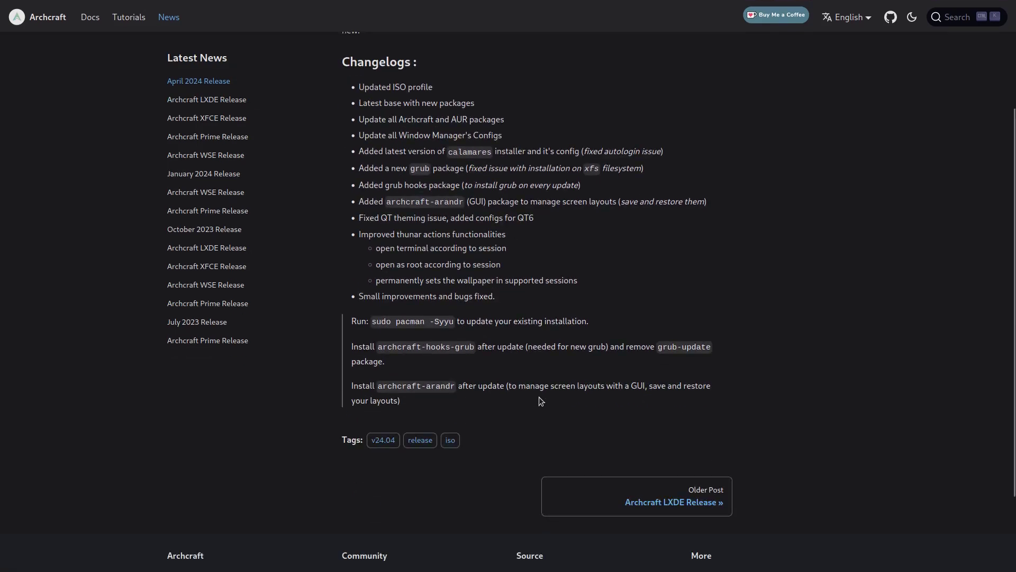
pyautogui.scroll(4, 551, 392)
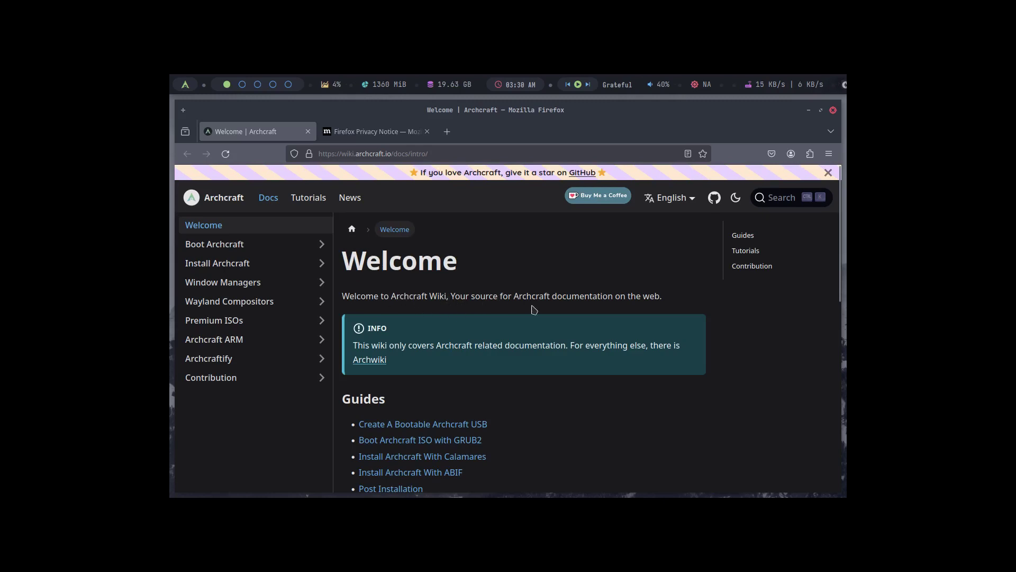
# Scroll through the Archcraft wiki page, then close Firefox.
pyautogui.scroll(-5, 468, 337)
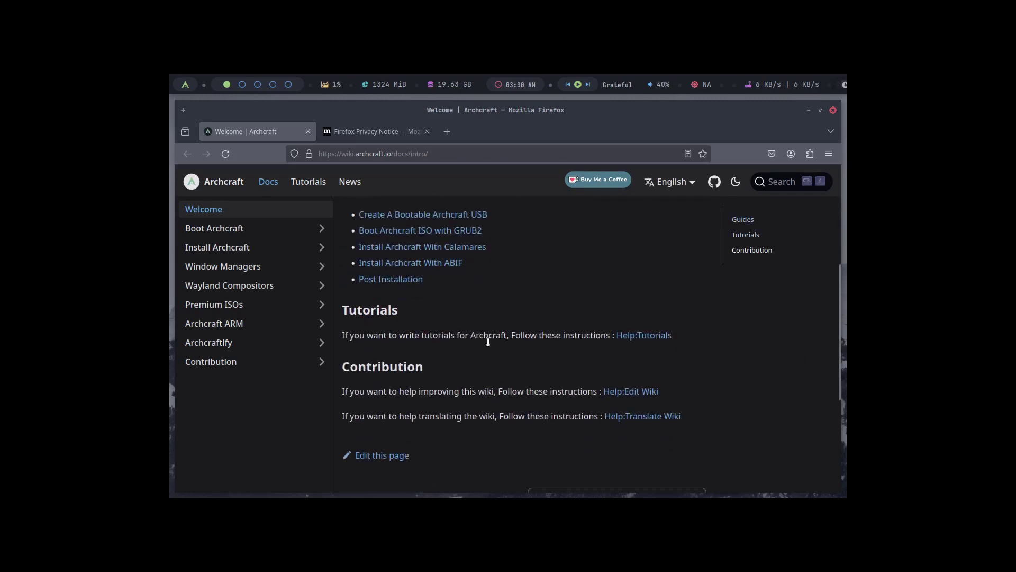
pyautogui.scroll(5, 503, 320)
pyautogui.scroll(-5, 510, 380)
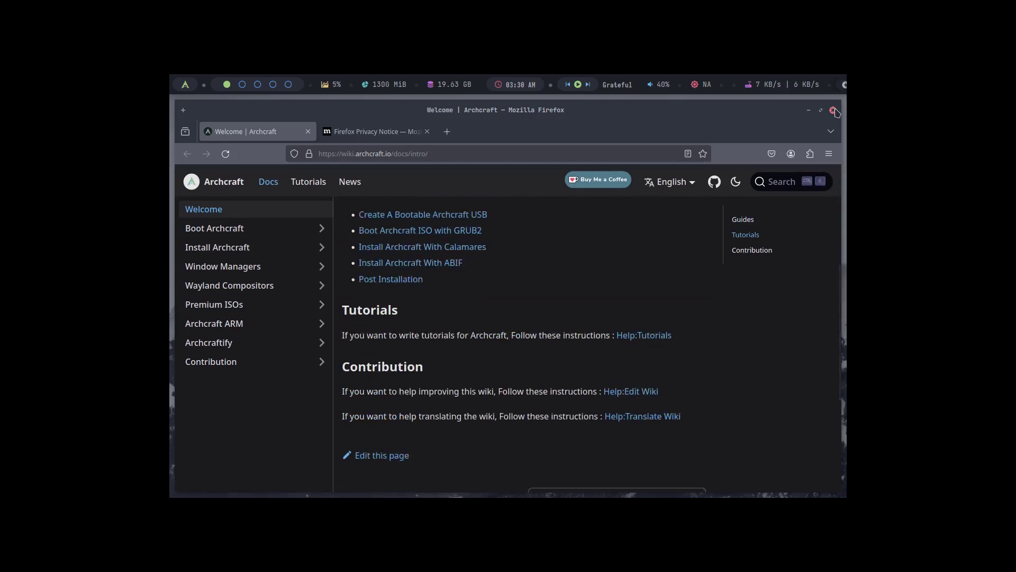
pyautogui.click(833, 111)
# Open Archcraft Tutorials from the Help window, skim the blog, and close it.
pyautogui.click(497, 410)
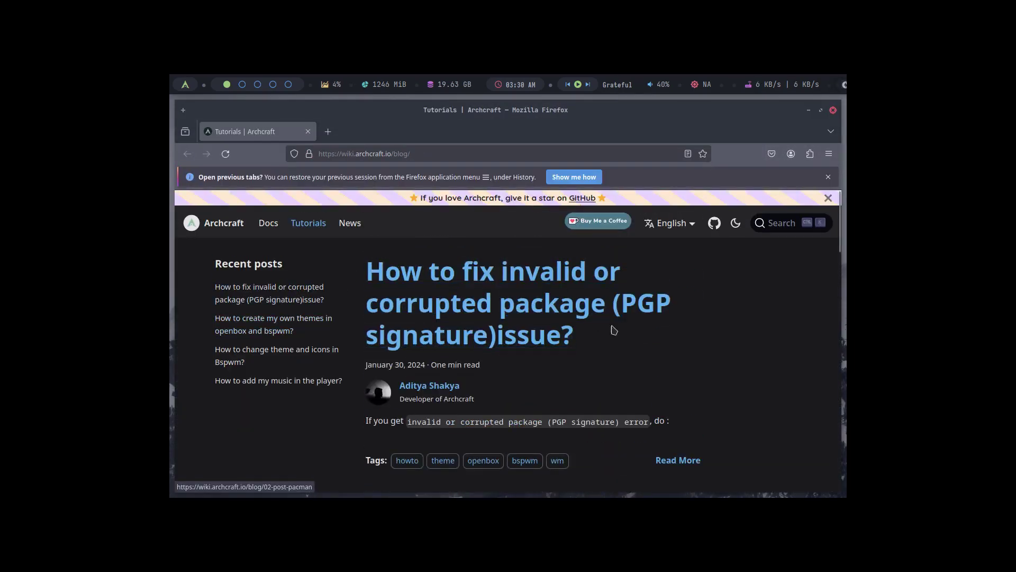
pyautogui.scroll(-4, 710, 360)
pyautogui.scroll(4, 628, 344)
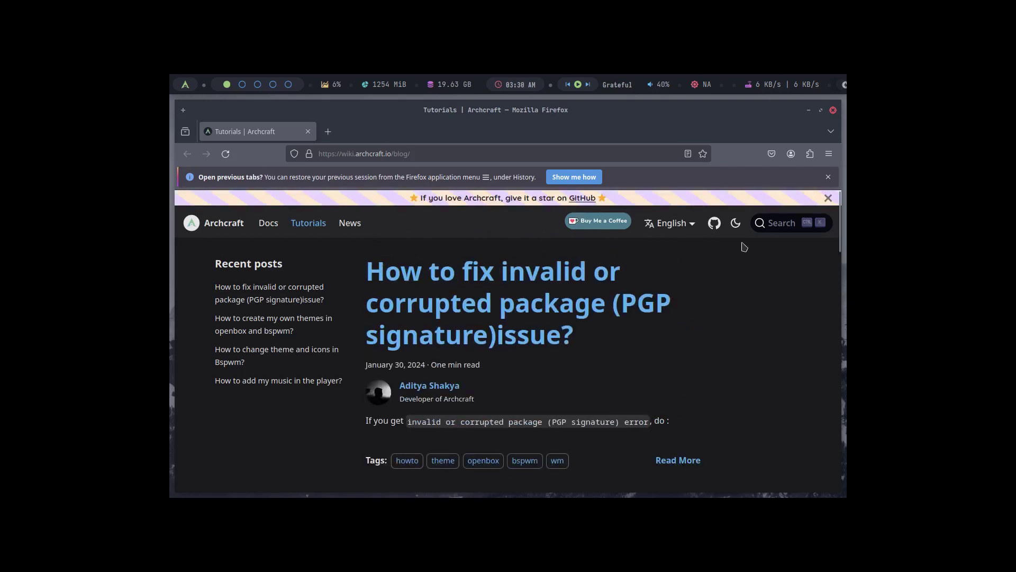
pyautogui.click(832, 109)
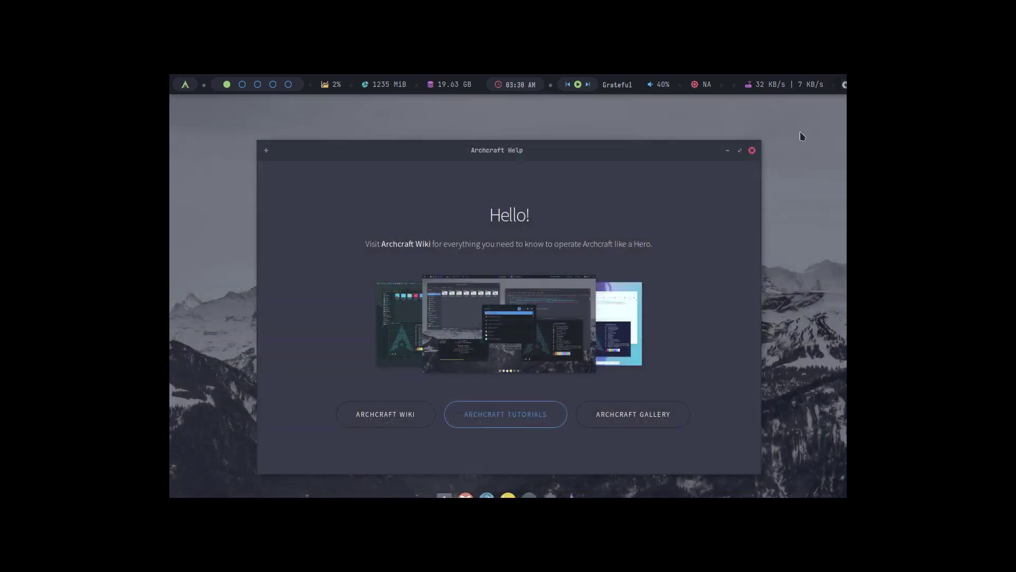
# Open the Archcraft Gallery, browse the window manager screenshots, and close Firefox.
pyautogui.click(628, 417)
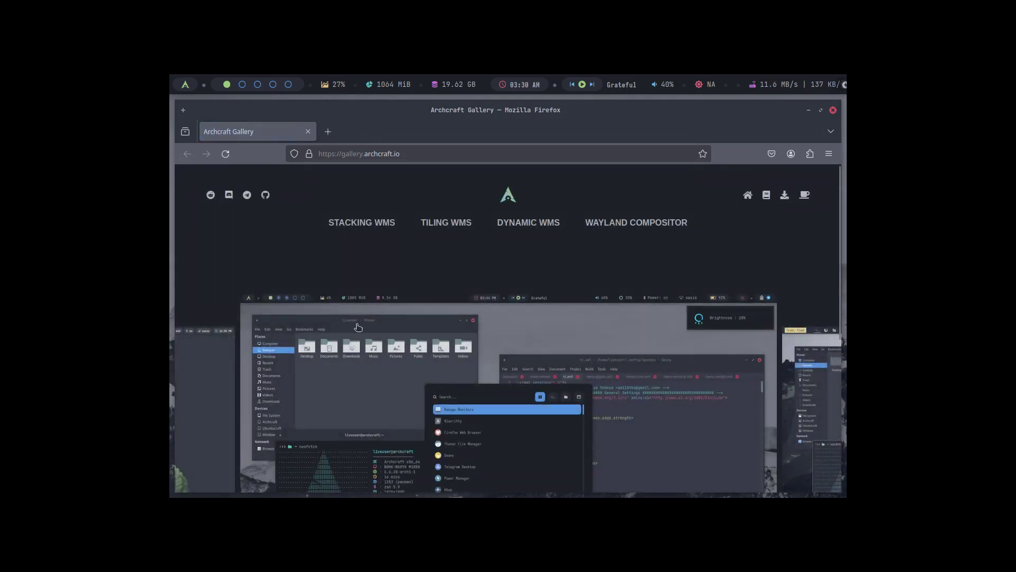
pyautogui.scroll(-5, 548, 270)
pyautogui.scroll(-2, 553, 284)
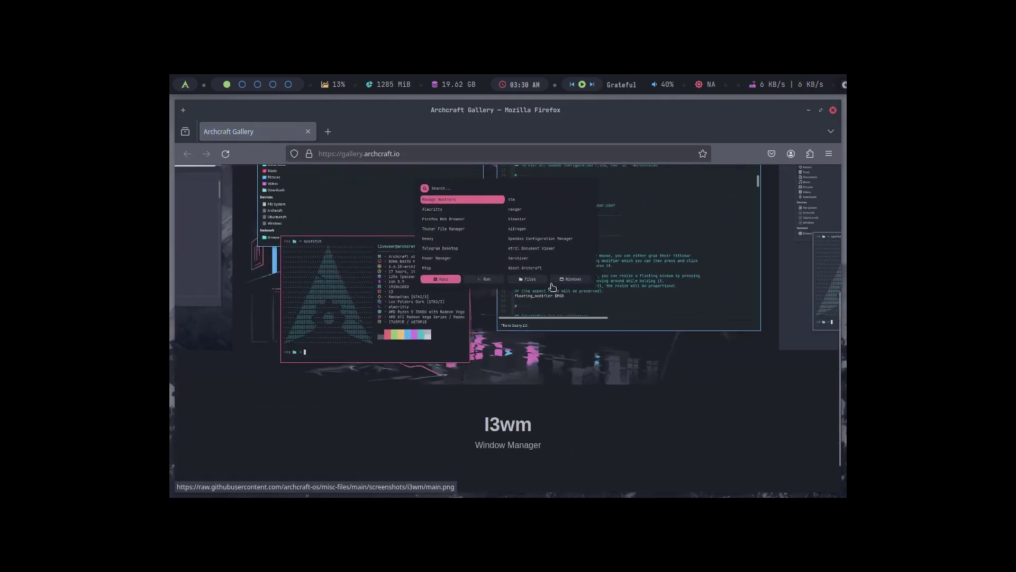
pyautogui.scroll(-3, 550, 286)
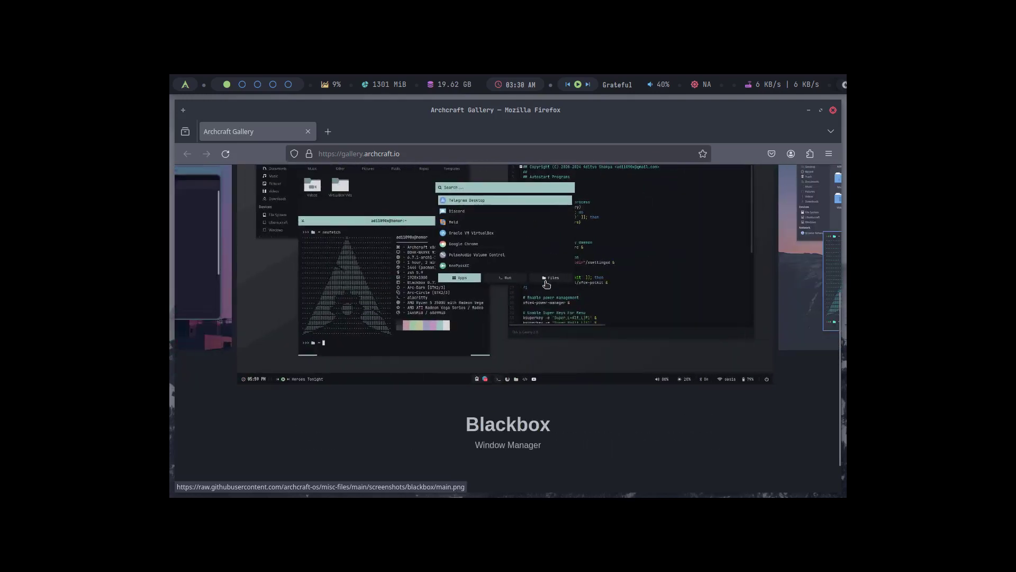
pyautogui.scroll(-1, 547, 285)
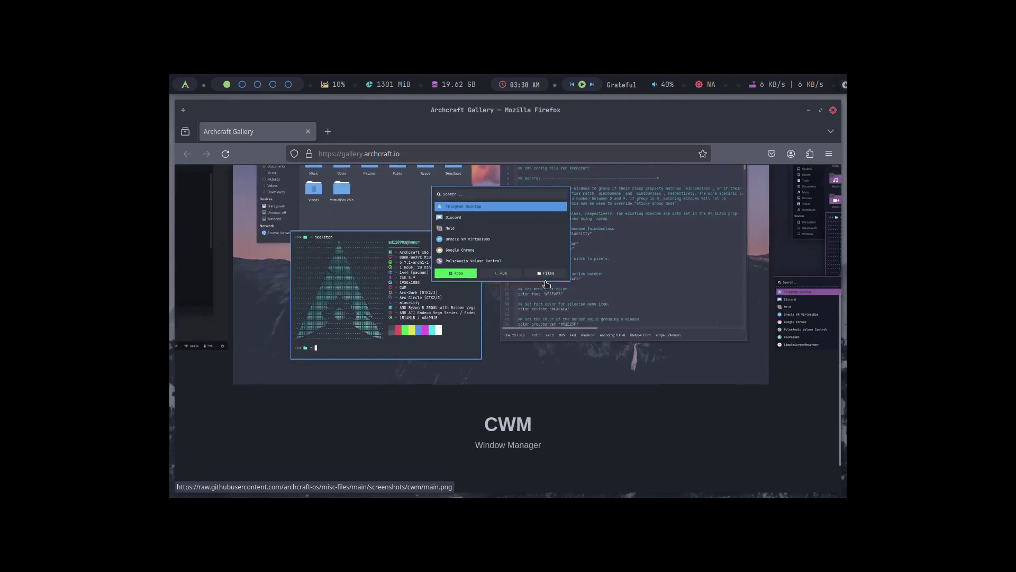
pyautogui.click(832, 109)
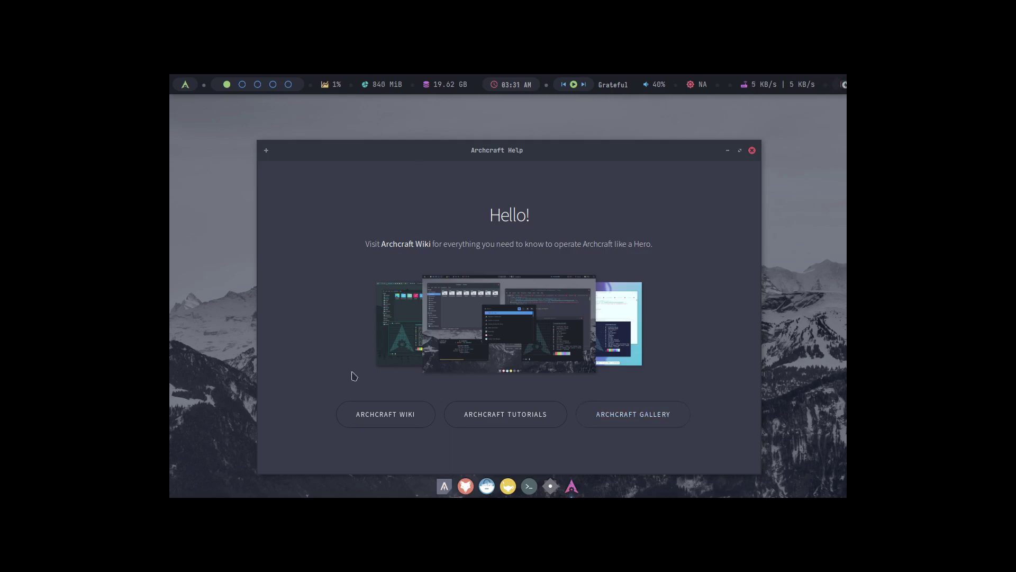
# Run xrandr -s 1920x1080 in a new terminal to set the screen resolution.
pyautogui.click(528, 482)
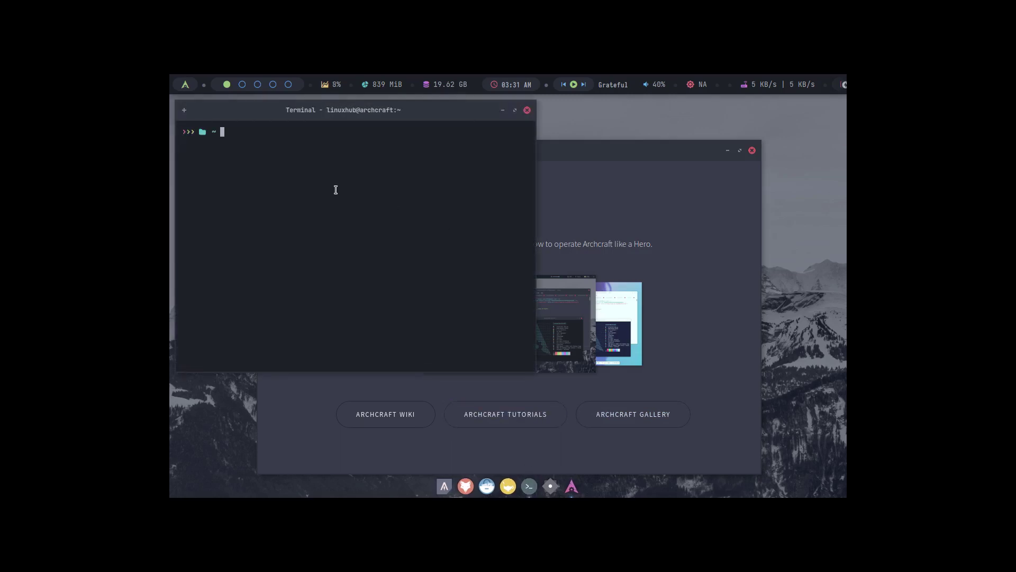
pyautogui.write('xrandr -s 1920x1080')
pyautogui.press('Return')
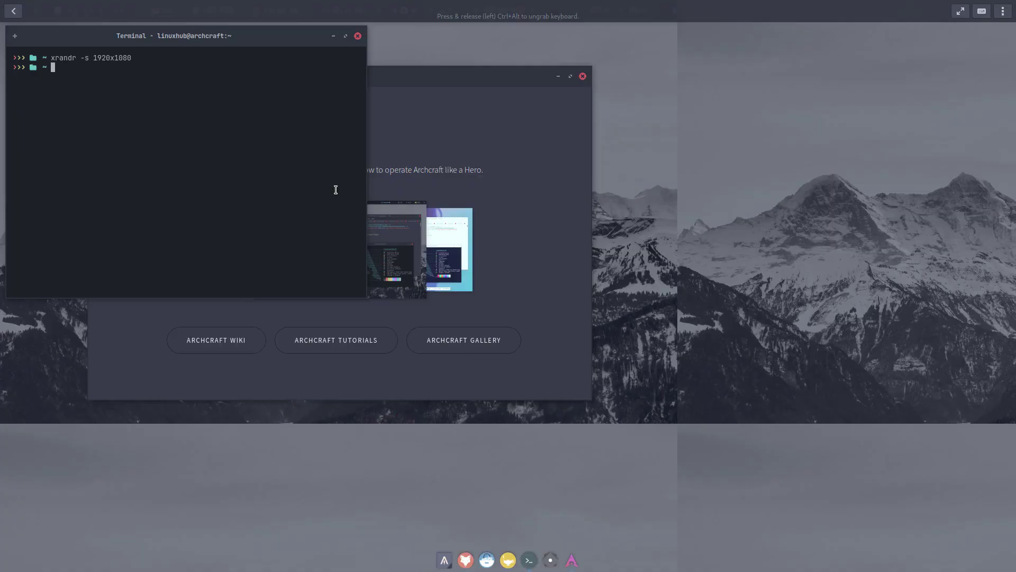
# Close the terminal and drag the Archcraft Help window near the screen centre.
pyautogui.click(358, 36)
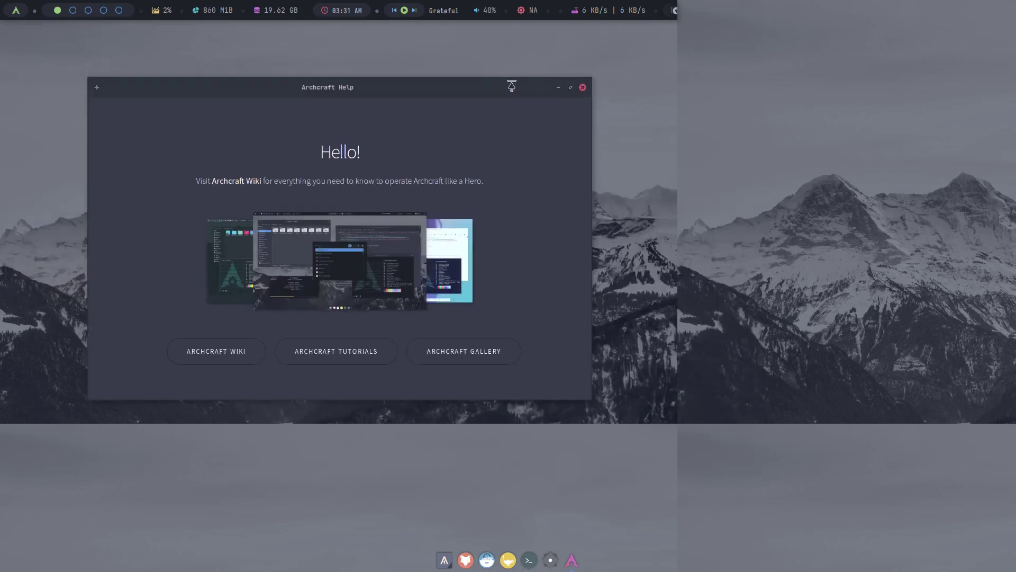
pyautogui.moveTo(496, 85); pyautogui.dragTo(622, 159)
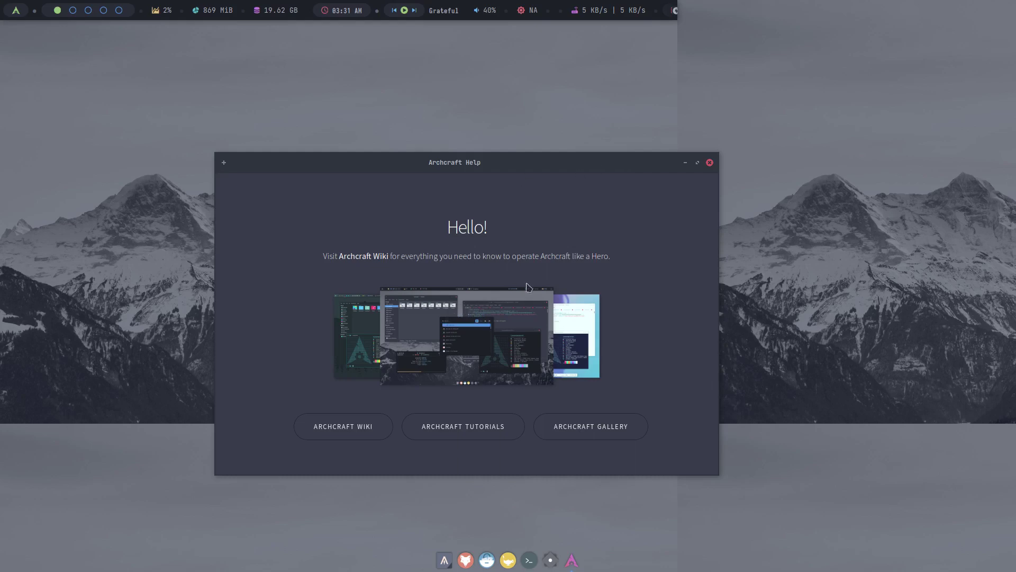
pyautogui.moveTo(544, 163); pyautogui.dragTo(600, 148)
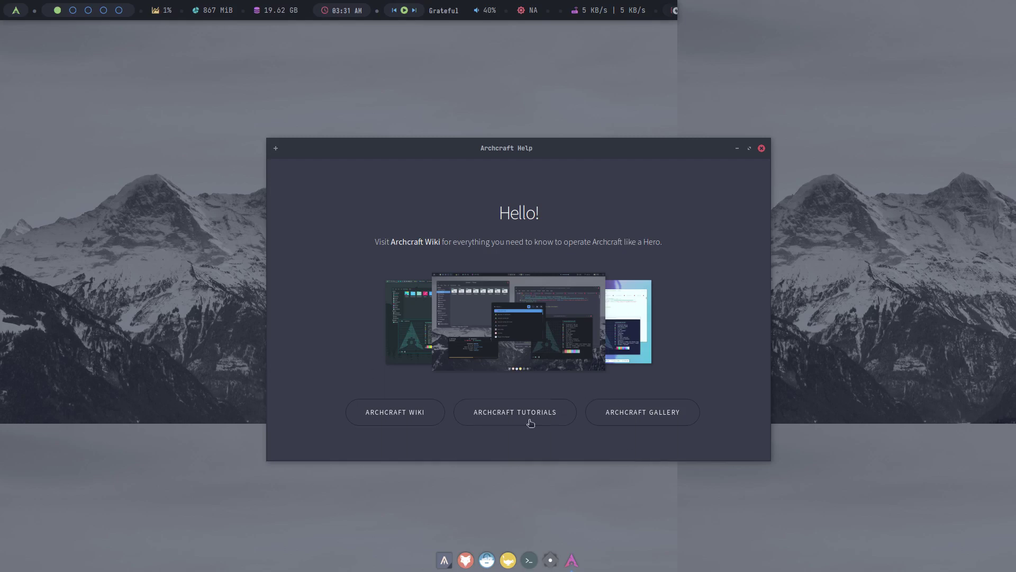
# In Thunar, show hidden files, go into .config/openbox, and right-click the autostart file.
pyautogui.click(489, 559)
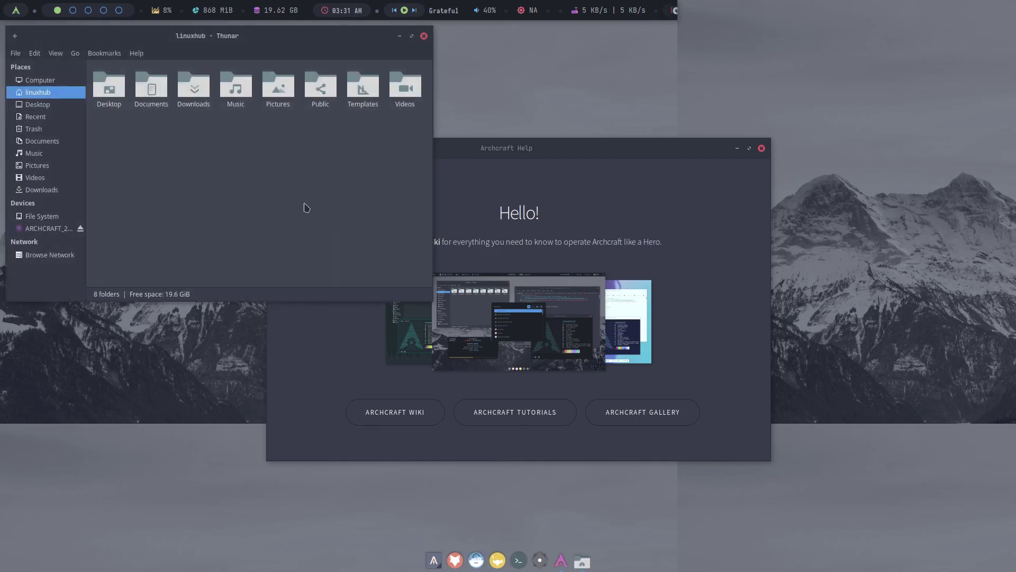
pyautogui.hotkey('ctrl', 'h')
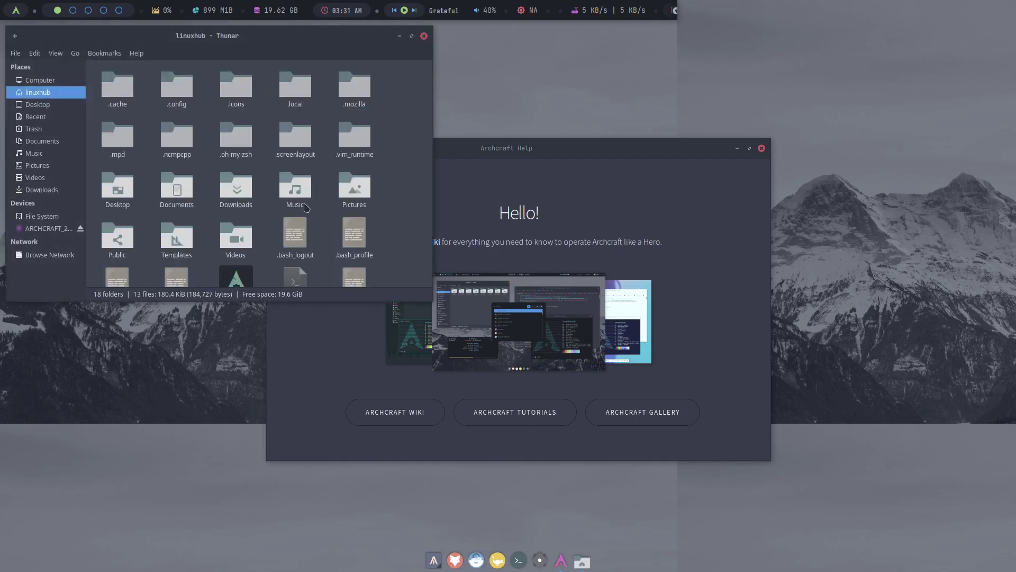
pyautogui.doubleClick(179, 88)
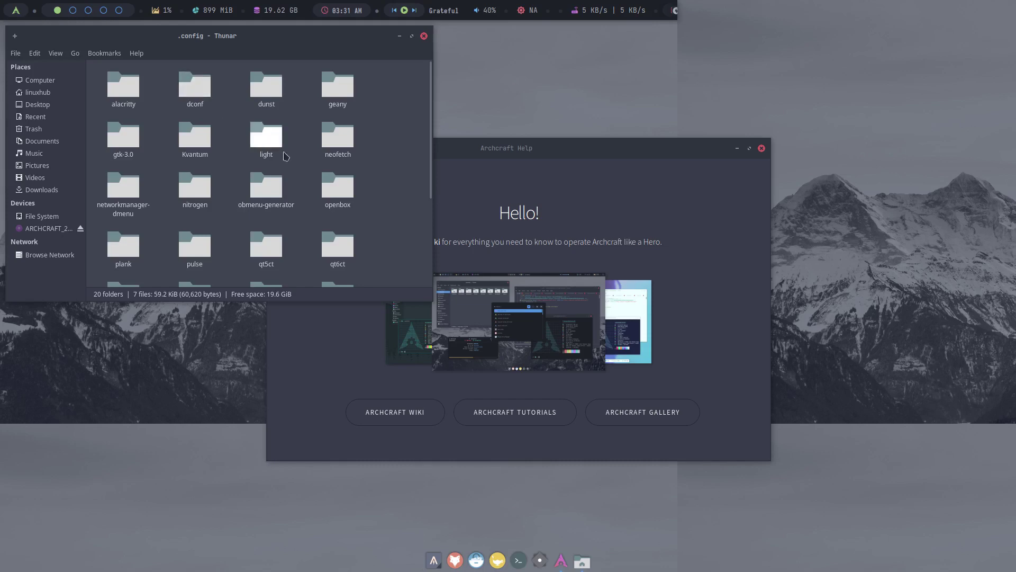
pyautogui.doubleClick(337, 188)
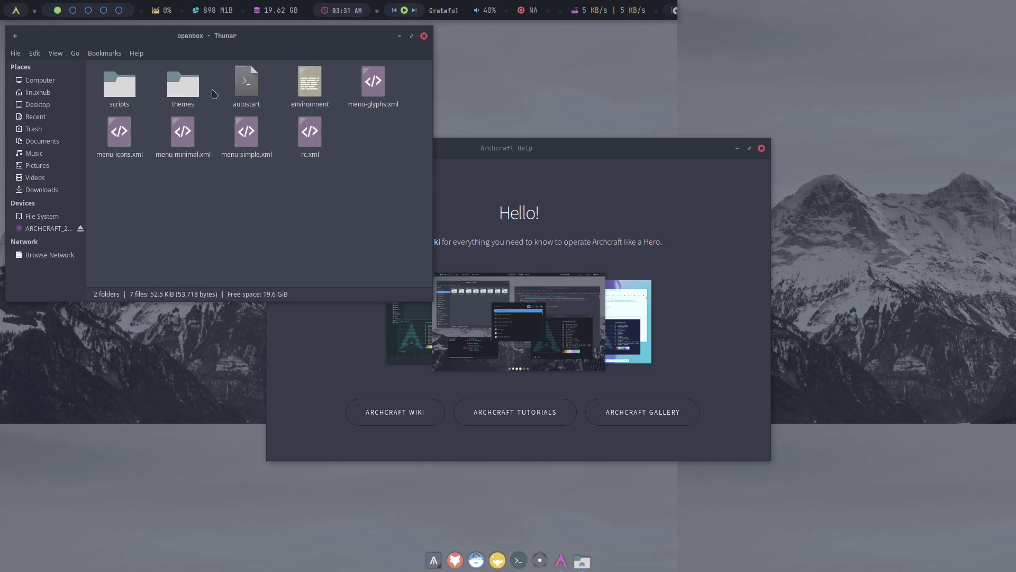
pyautogui.rightClick(244, 84)
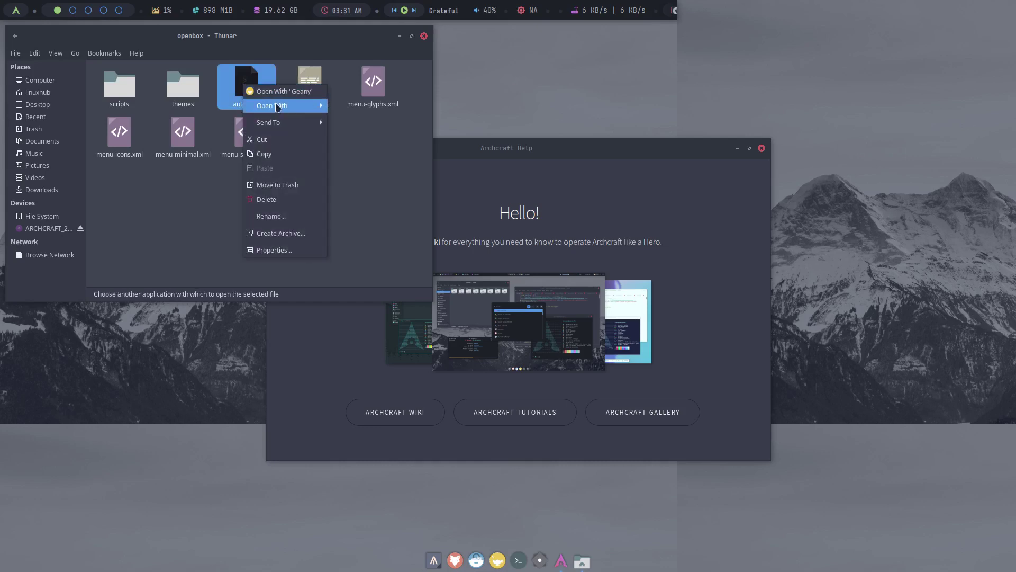
# Open autostart in Geany and append 'xrandr -s 1920x1080 &' after line 51.
pyautogui.click(276, 92)
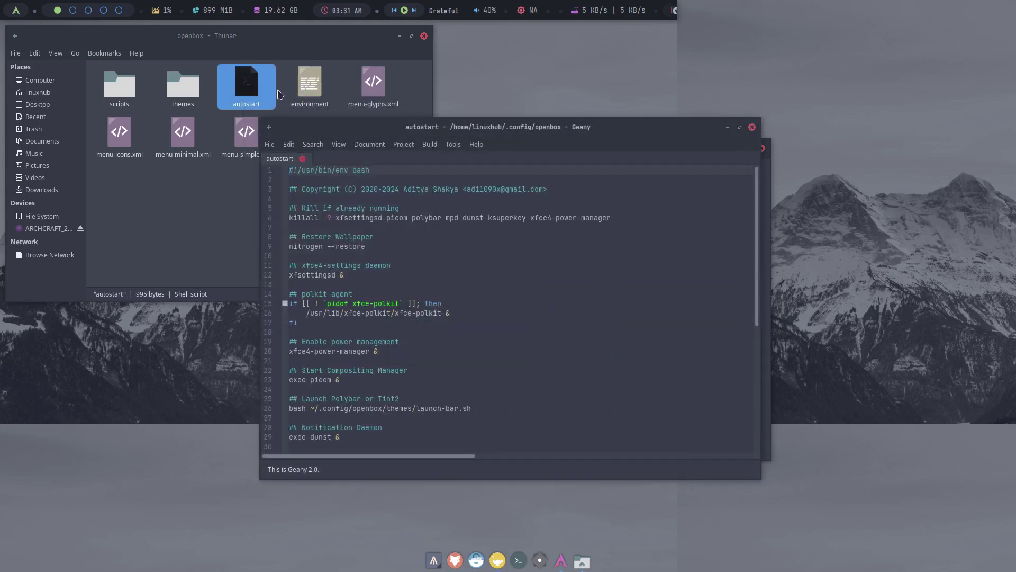
pyautogui.scroll(-8, 544, 323)
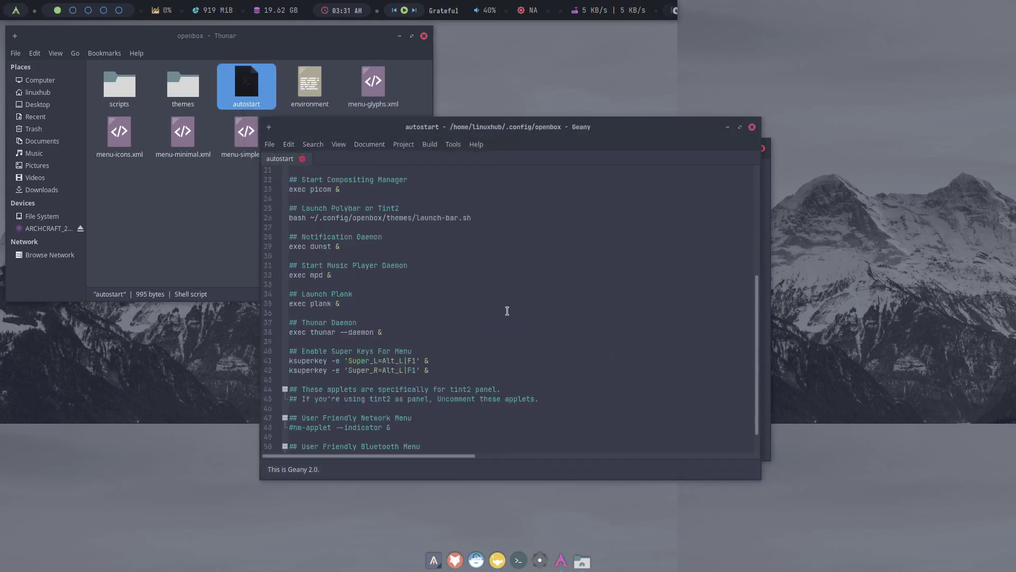
pyautogui.scroll(8, 506, 311)
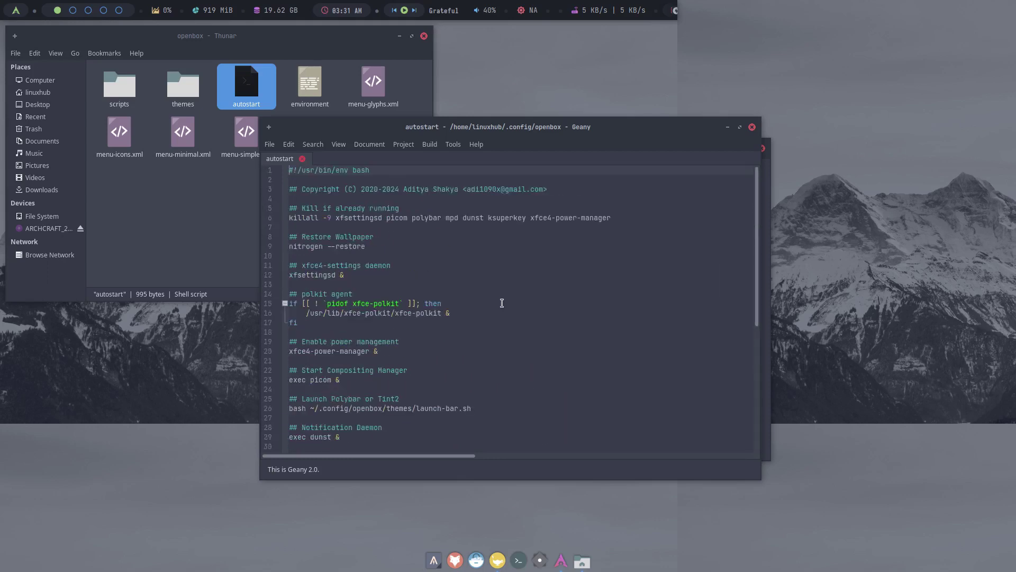
pyautogui.scroll(-8, 445, 318)
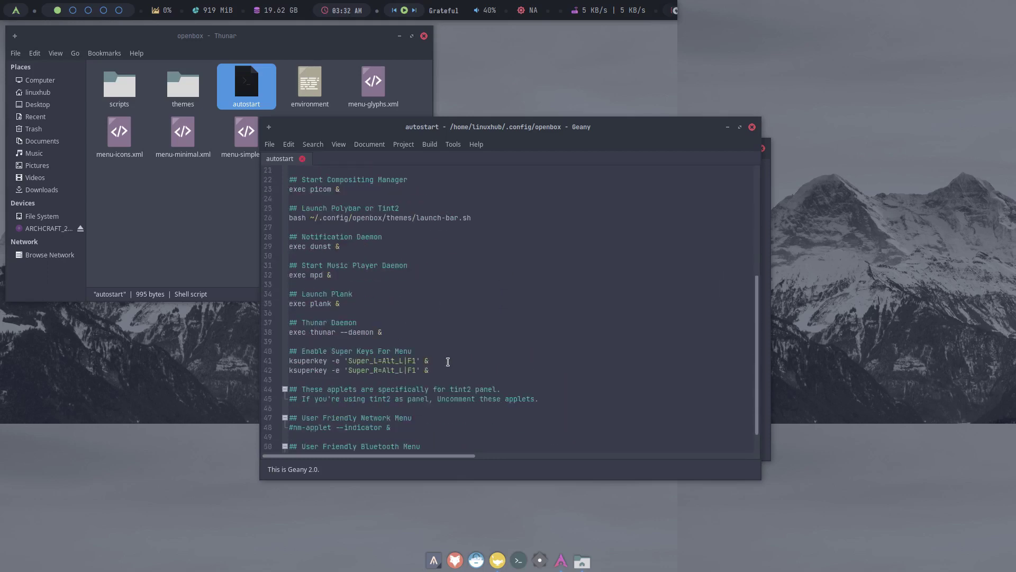
pyautogui.click(380, 427)
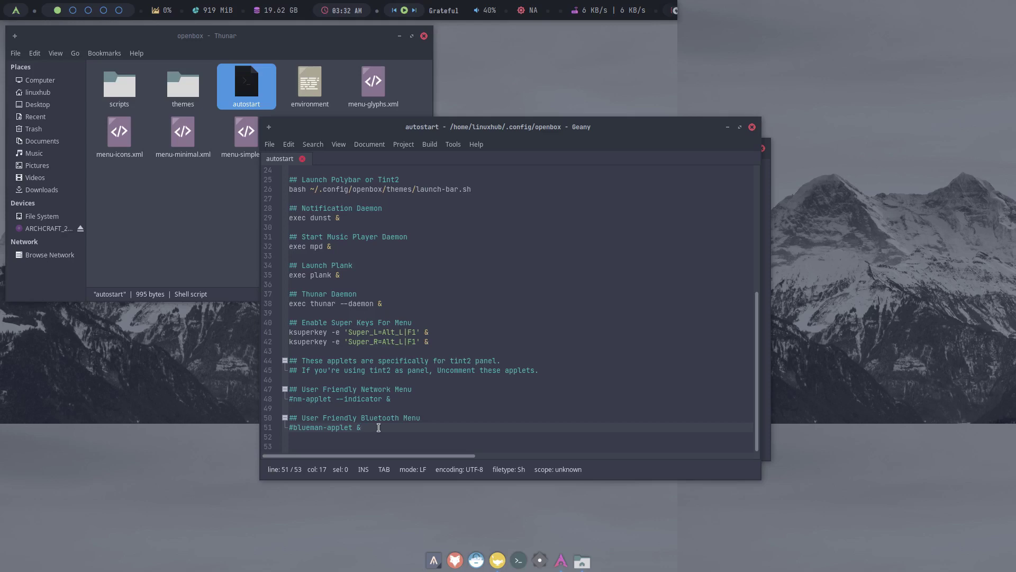
pyautogui.press('Return')
pyautogui.press('Return')
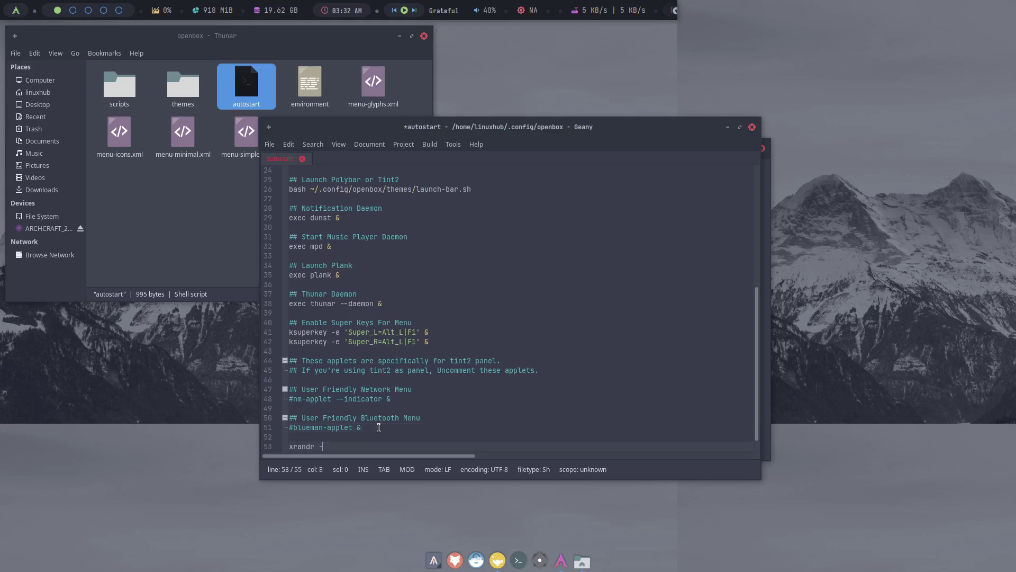
pyautogui.write('xrandr -s 1920x1080 &')
pyautogui.scroll(4, 444, 336)
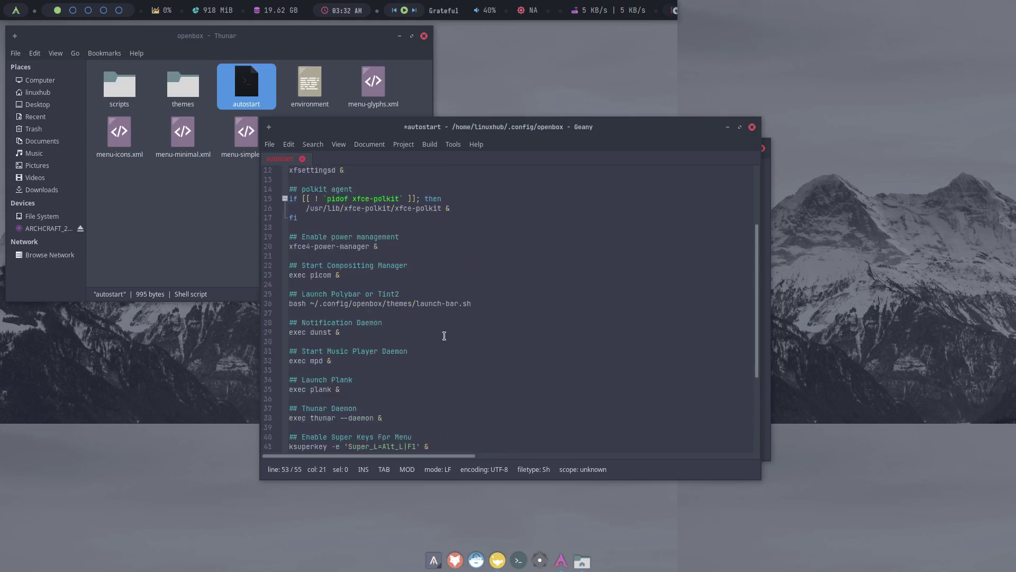
pyautogui.scroll(4, 445, 334)
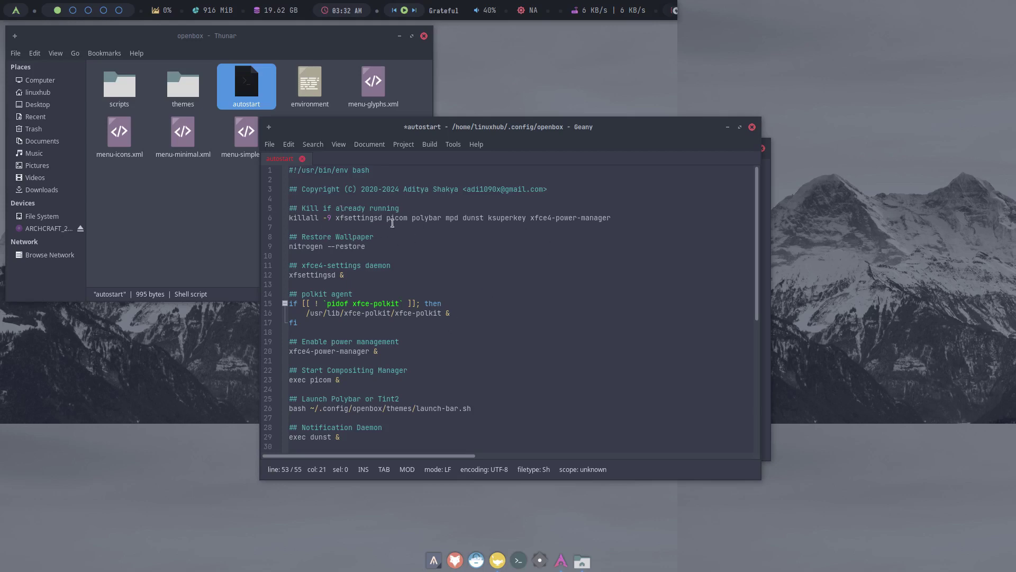
# Change line 9 to '(sleep 5 && nitrogen --restore) &', save autostart, and close Geany.
pyautogui.click(289, 247)
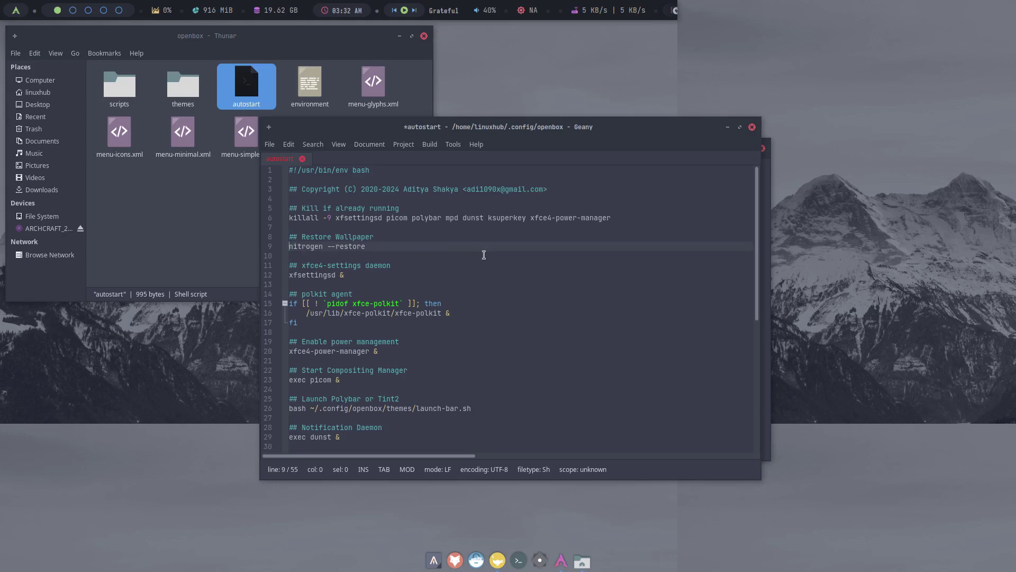
pyautogui.write('(sleep 5 && ')
pyautogui.write(') &')
pyautogui.click(274, 146)
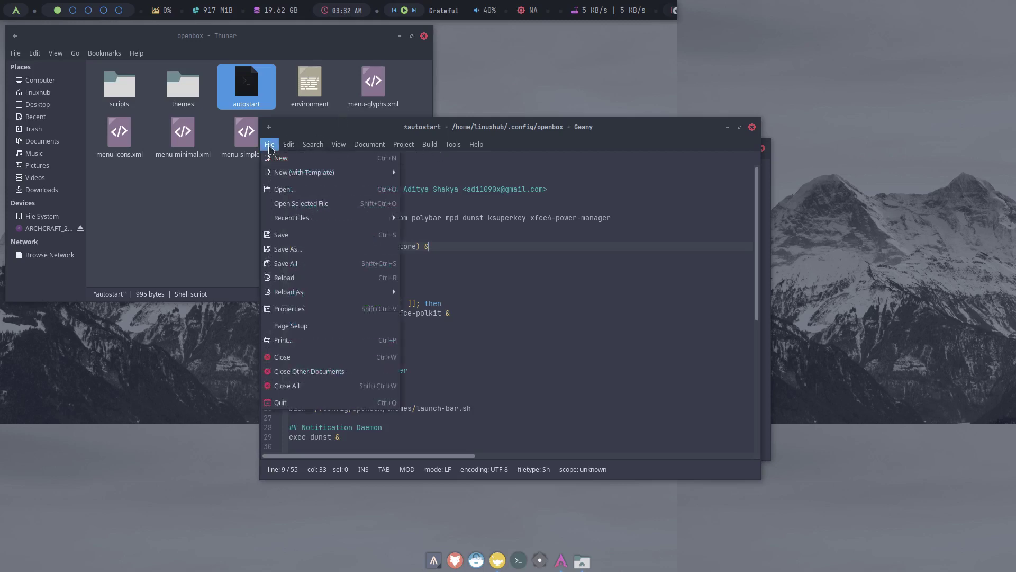
pyautogui.click(289, 237)
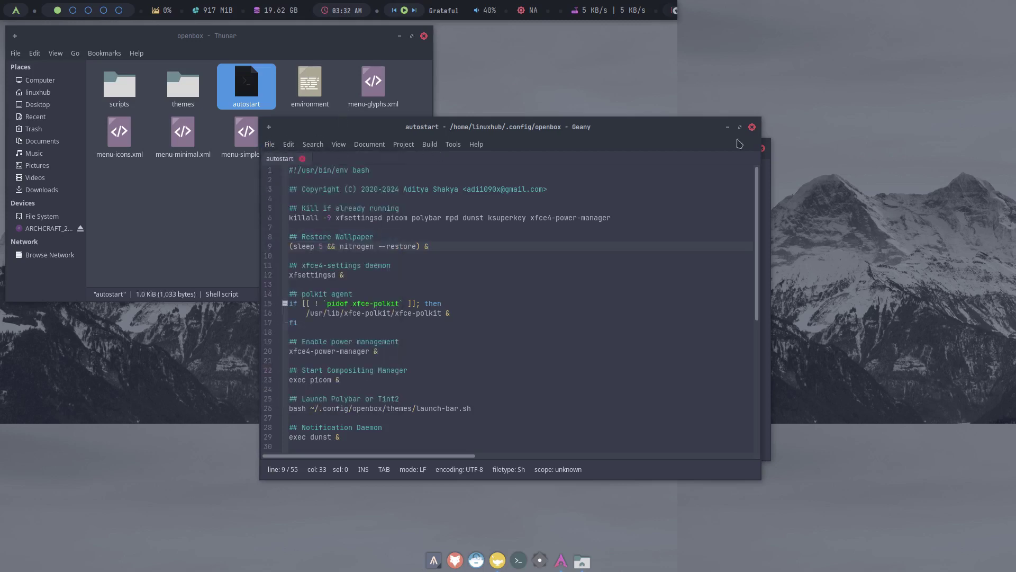
pyautogui.click(752, 128)
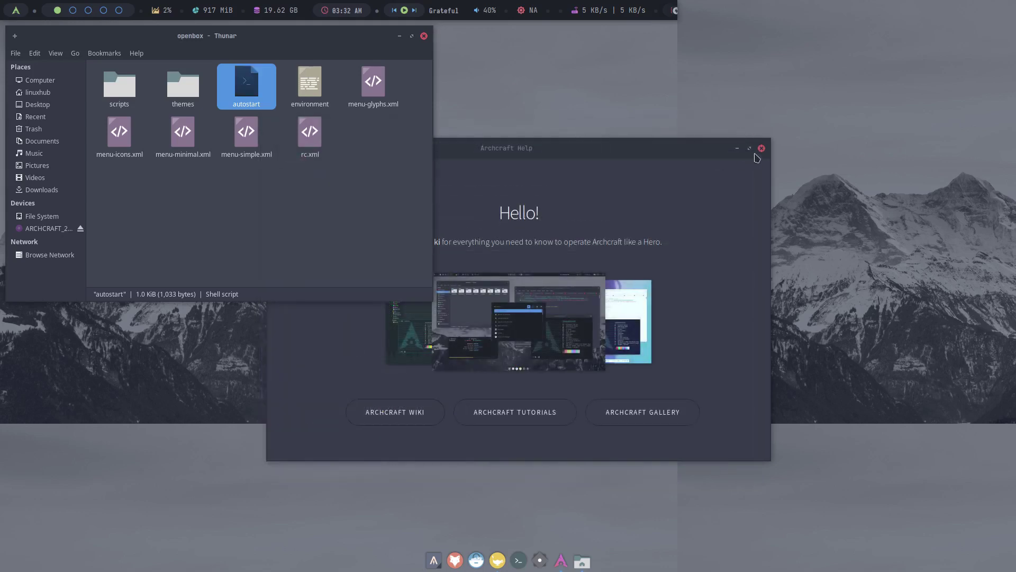
# Close Thunar and search 'reb' in the Rofi launcher to reboot the system.
pyautogui.click(424, 35)
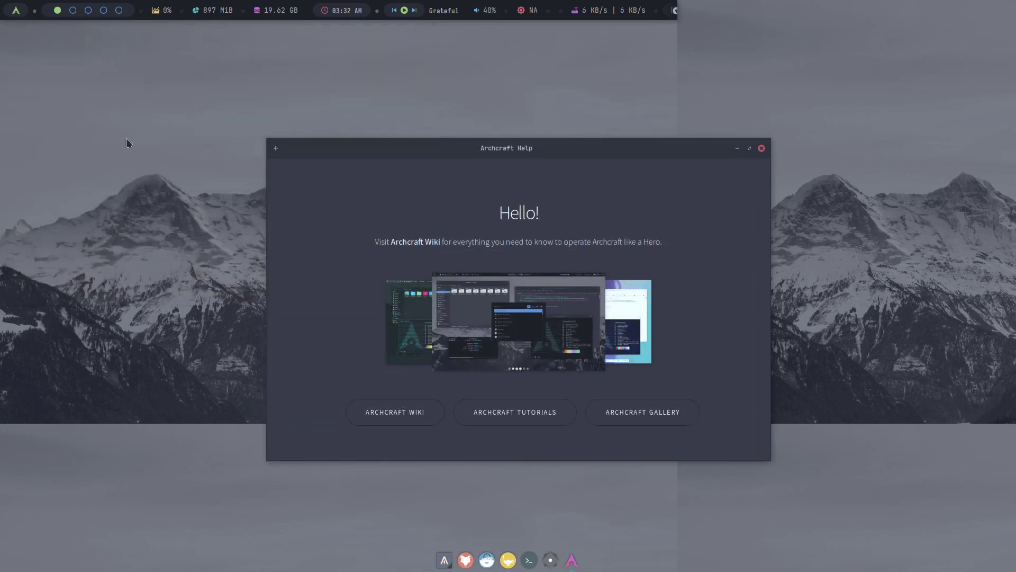
pyautogui.click(18, 10)
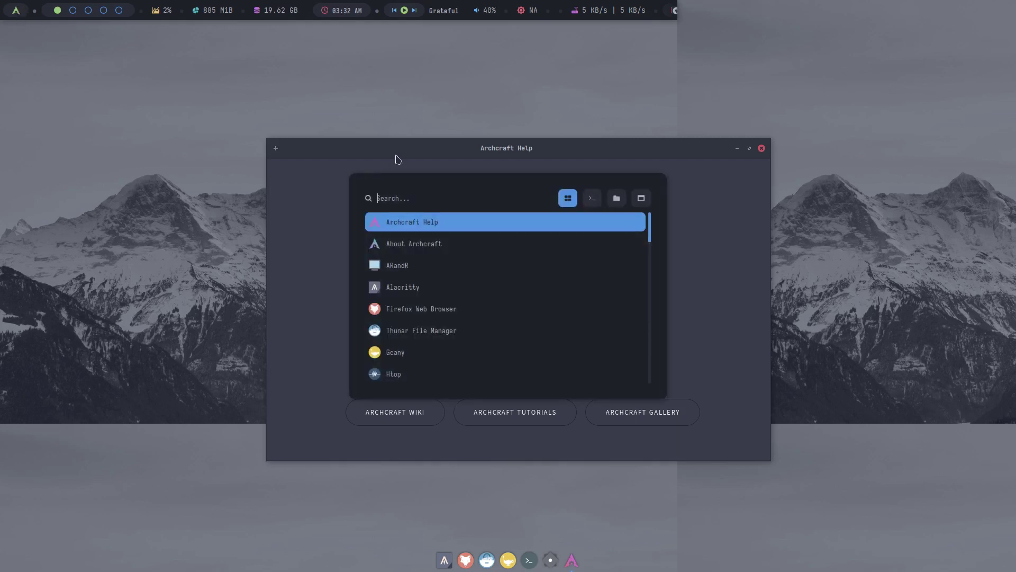
pyautogui.write('reb')
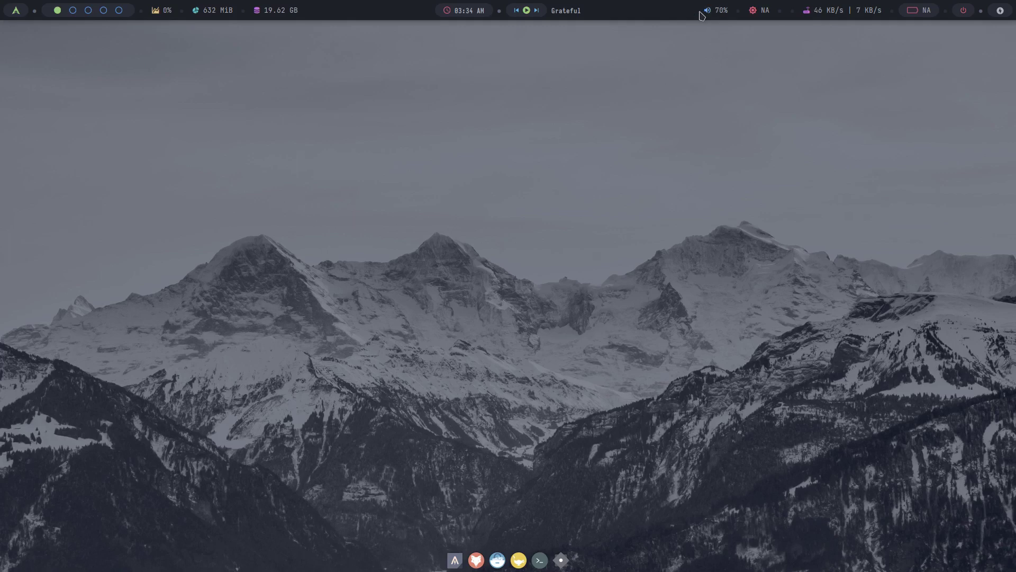
# Lower the Polybar volume to 35%, toggle the clock to the date and back, and switch workspaces.
pyautogui.scroll(-2, 708, 12)
pyautogui.click(467, 12)
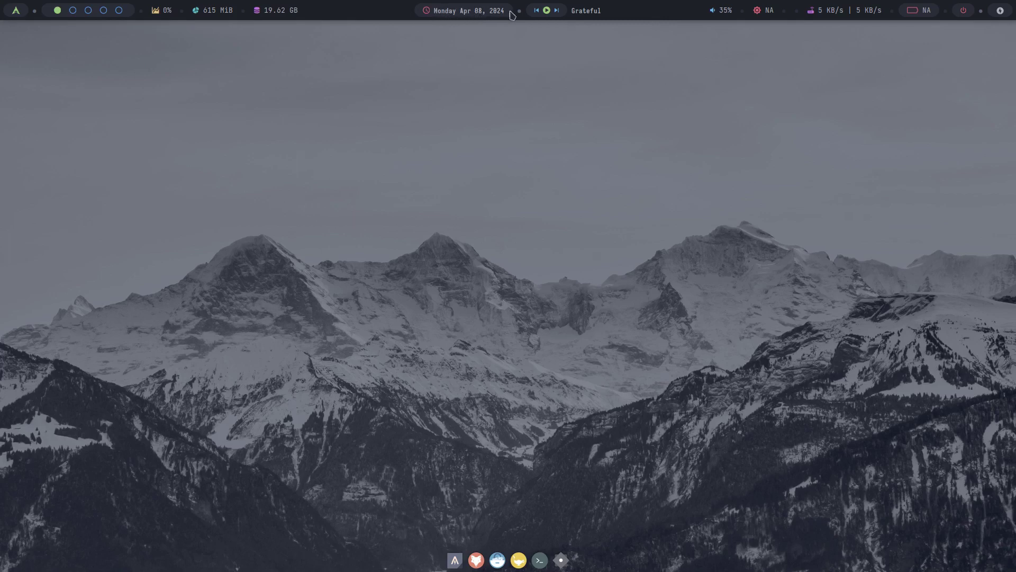
pyautogui.click(459, 16)
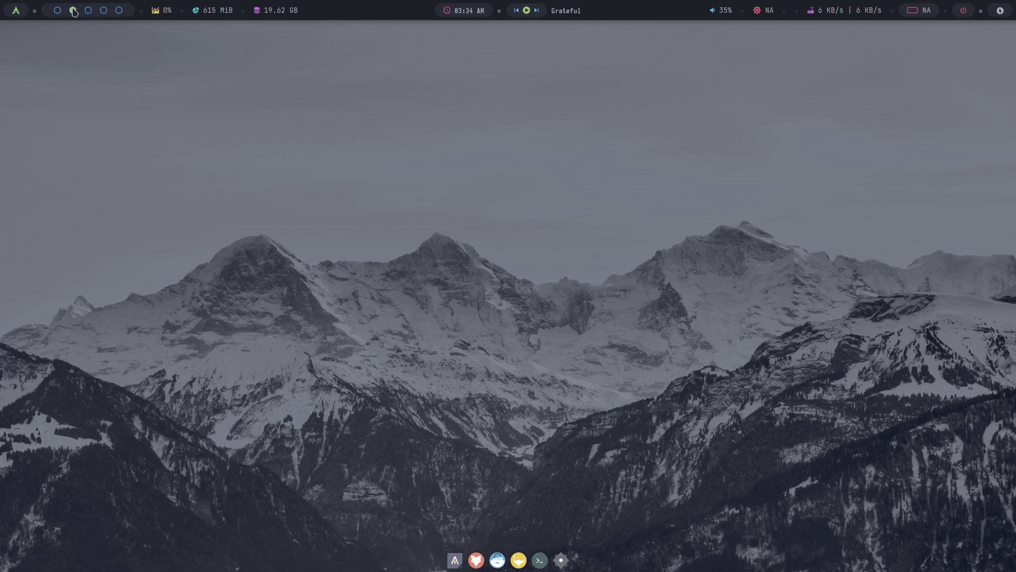
pyautogui.click(104, 13)
pyautogui.click(120, 12)
pyautogui.click(16, 11)
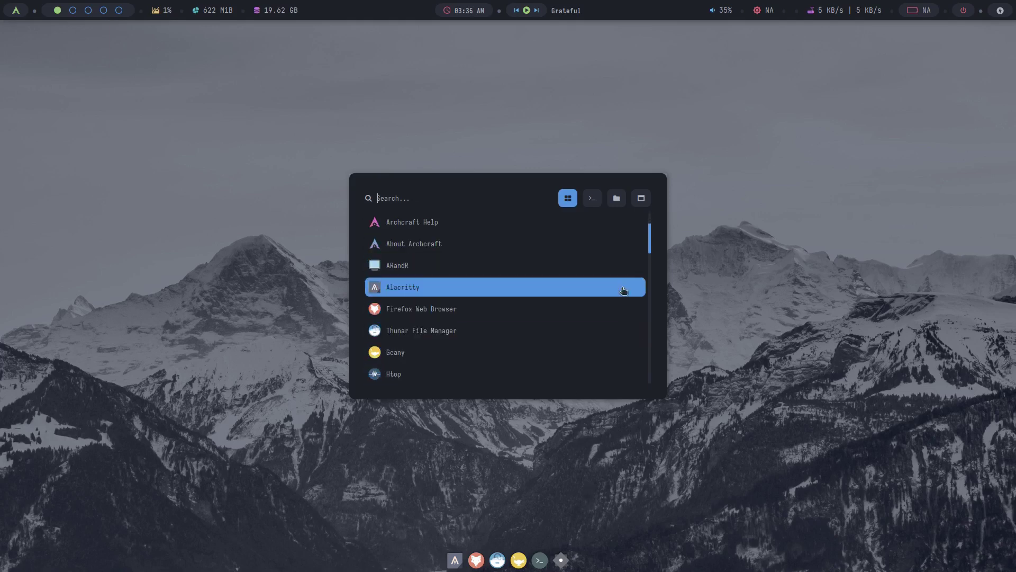
pyautogui.click(723, 197)
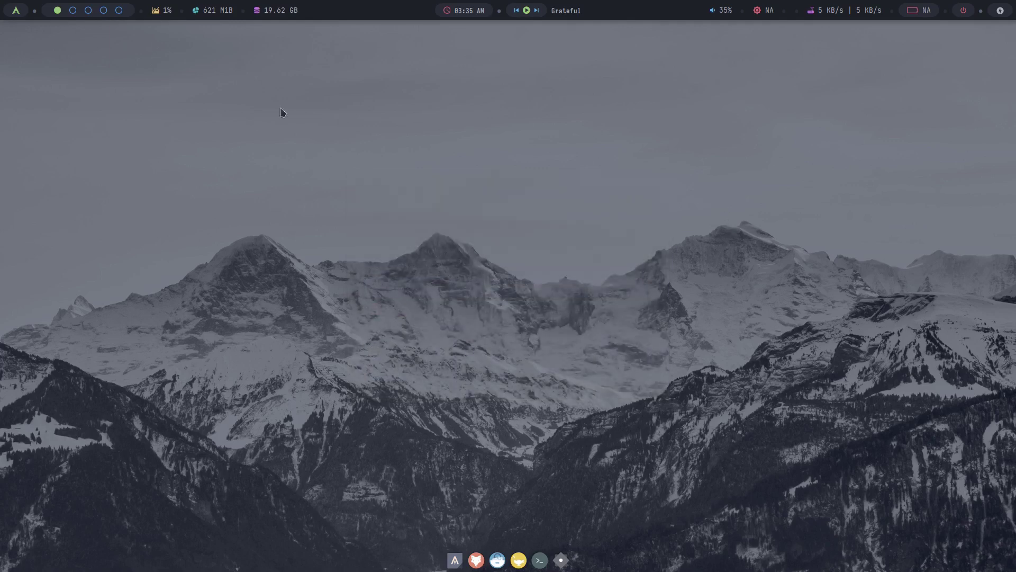
pyautogui.click(14, 9)
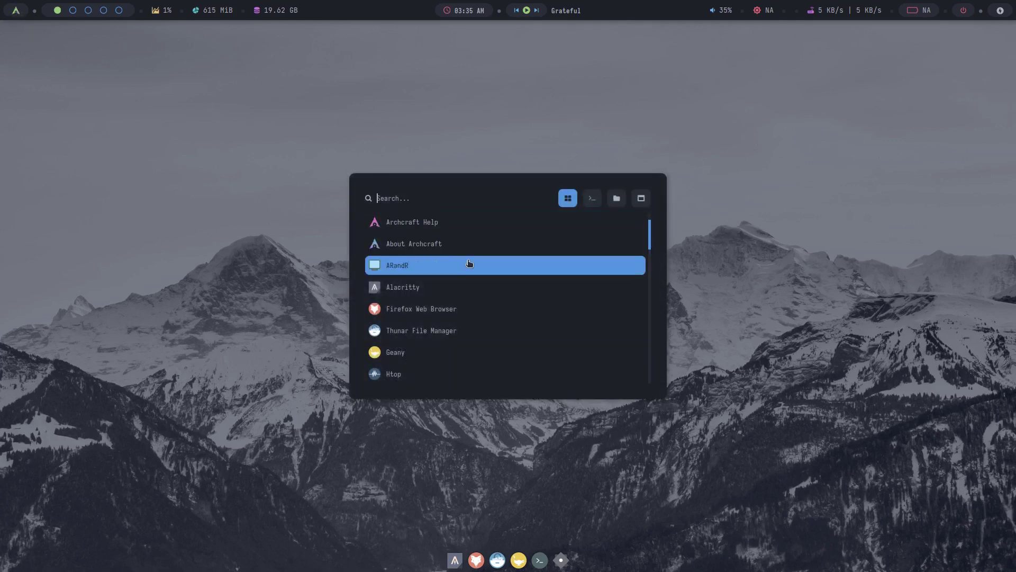
pyautogui.scroll(-3, 467, 267)
pyautogui.scroll(-4, 468, 273)
pyautogui.moveTo(651, 233); pyautogui.dragTo(663, 202)
pyautogui.click(424, 223)
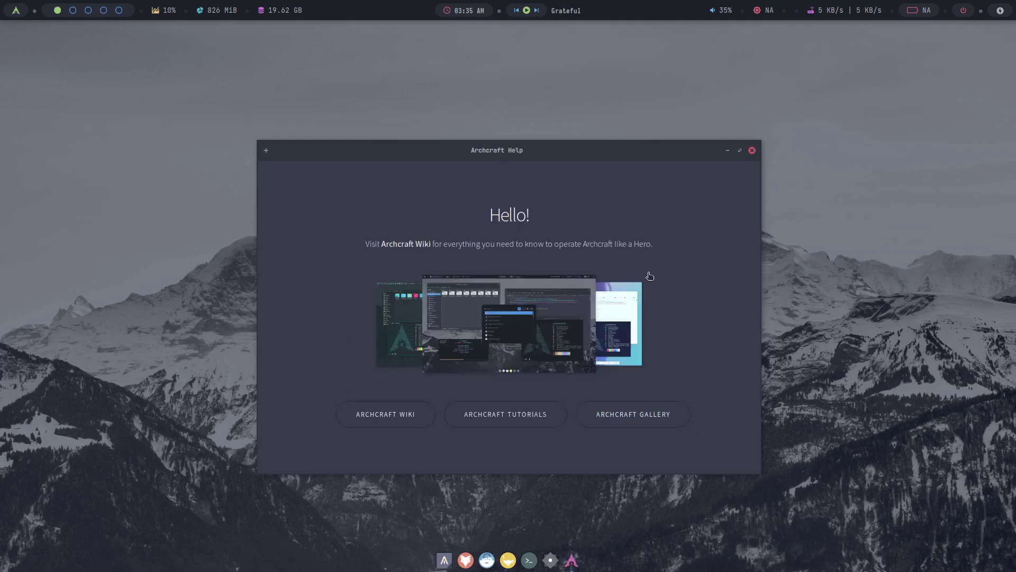
pyautogui.click(752, 150)
pyautogui.click(15, 10)
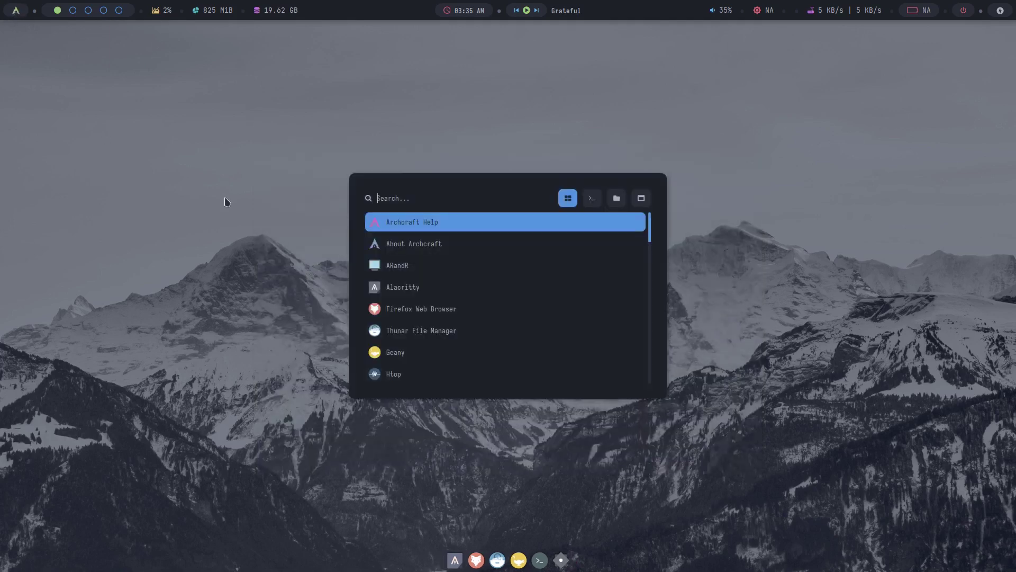
pyautogui.click(442, 244)
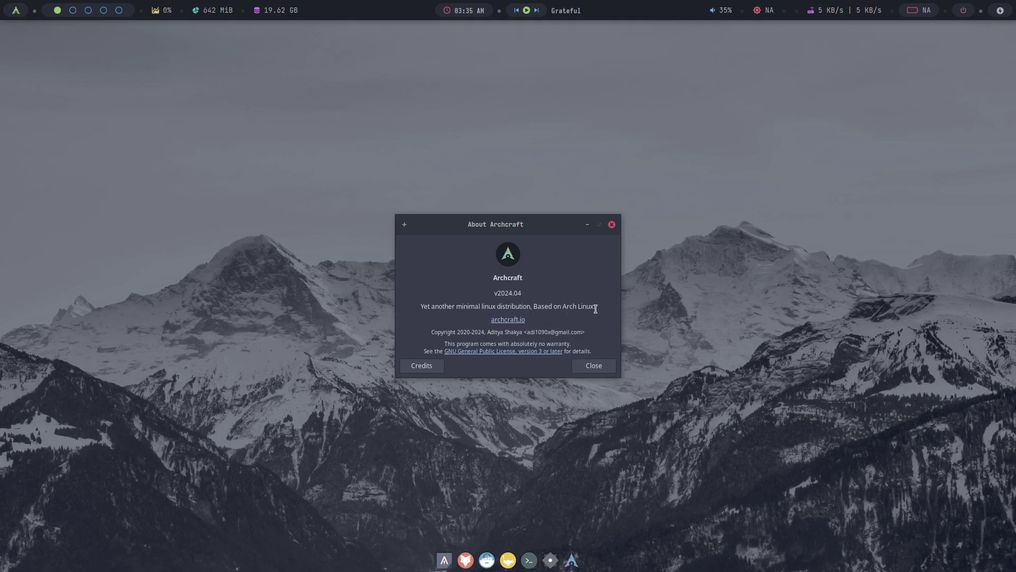
pyautogui.click(600, 368)
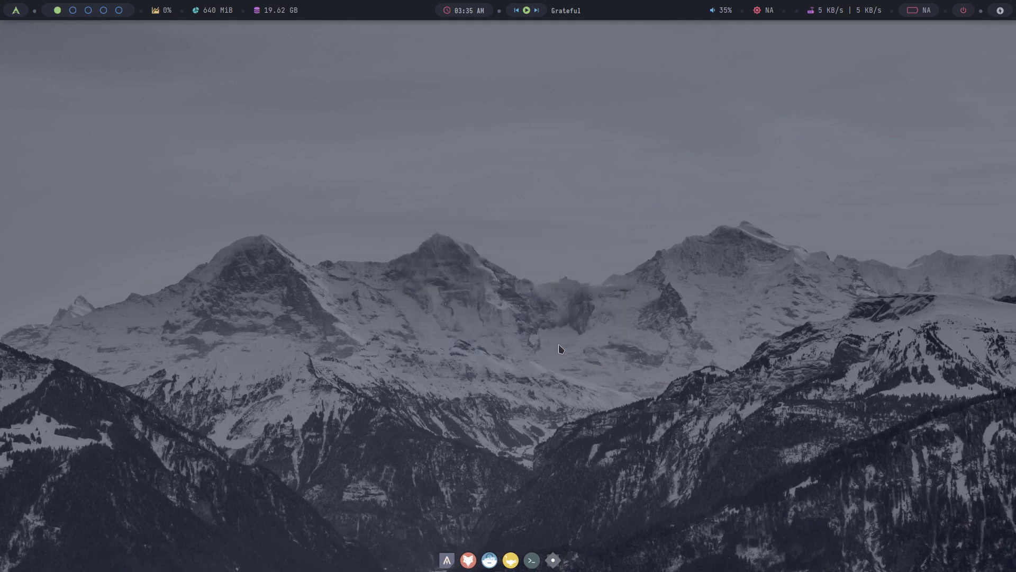
# Launch Alacritty from the application launcher and run htop to view running processes.
pyautogui.click(17, 10)
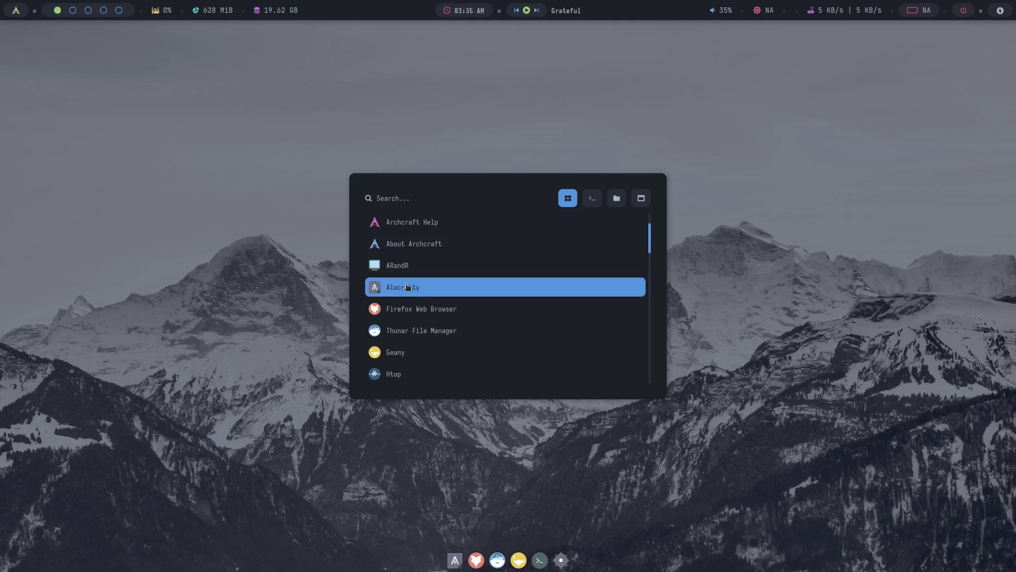
pyautogui.click(427, 290)
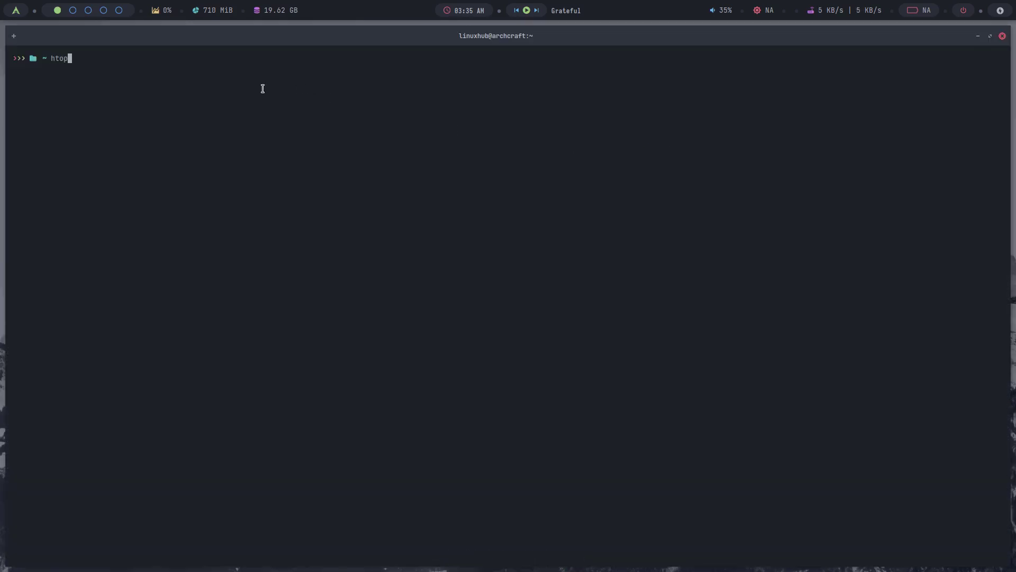
pyautogui.press('Return')
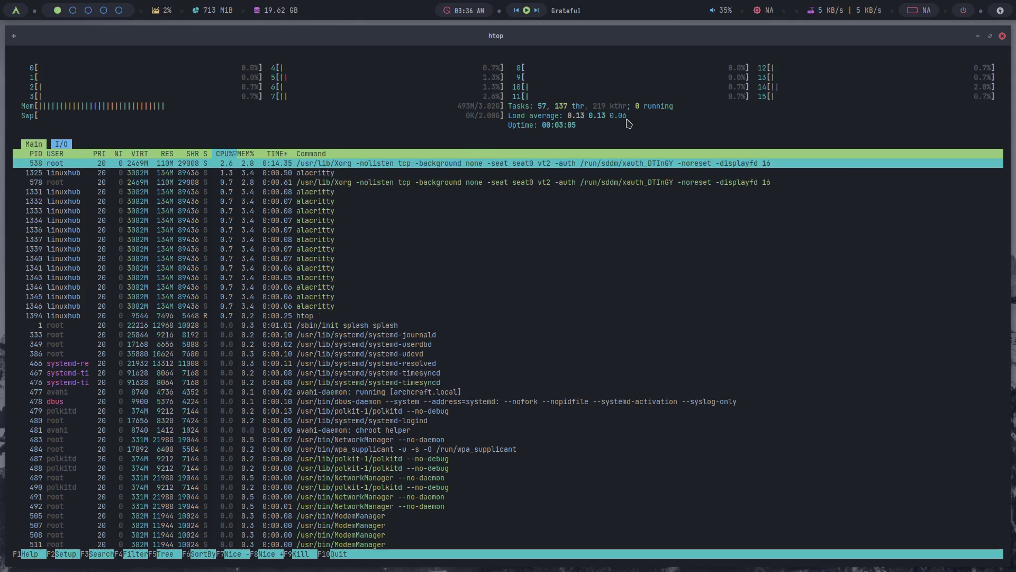
# Run neofetch in the terminal, clear the stray characters and enlarge the text twice.
pyautogui.write('q')
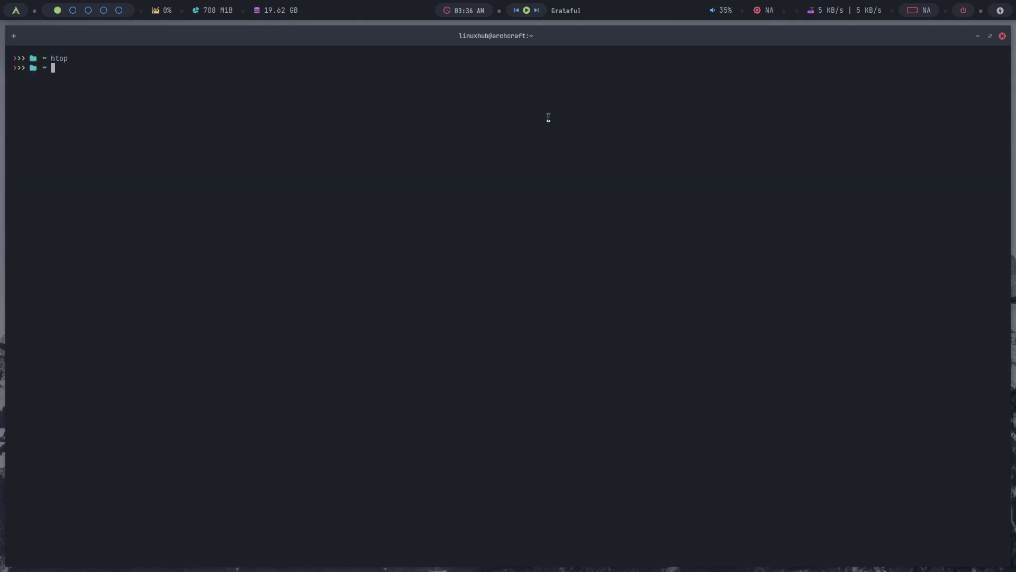
pyautogui.write('neofetch')
pyautogui.press('Return')
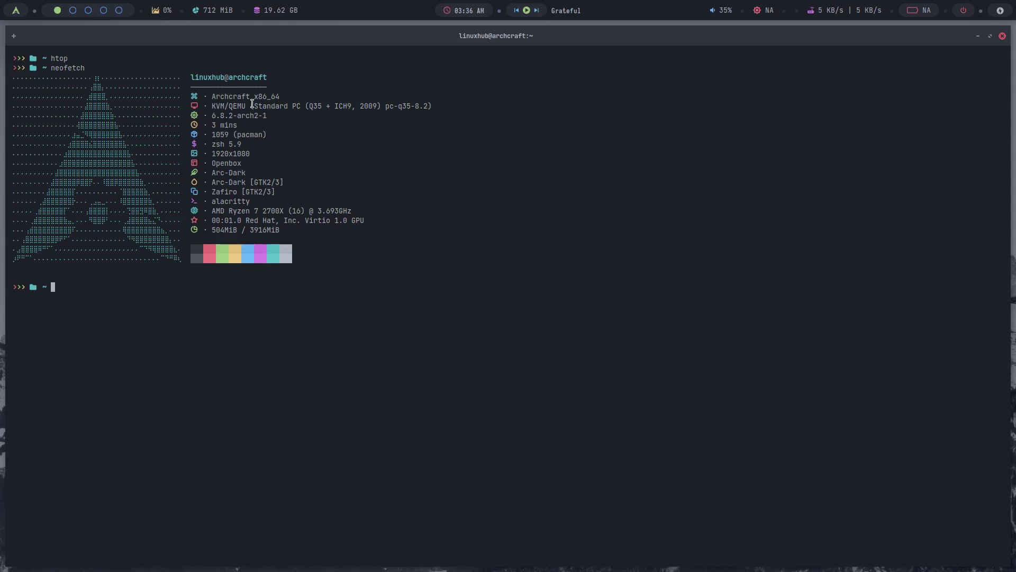
pyautogui.write('+++')
pyautogui.press('BackSpace')
pyautogui.press('BackSpace')
pyautogui.press('BackSpace')
pyautogui.hotkey('ctrl', '+')
pyautogui.hotkey('ctrl', '+')
pyautogui.hotkey('ctrl', '+')
pyautogui.hotkey('ctrl', '+')
pyautogui.hotkey('ctrl', '+')
pyautogui.hotkey('ctrl', '+')
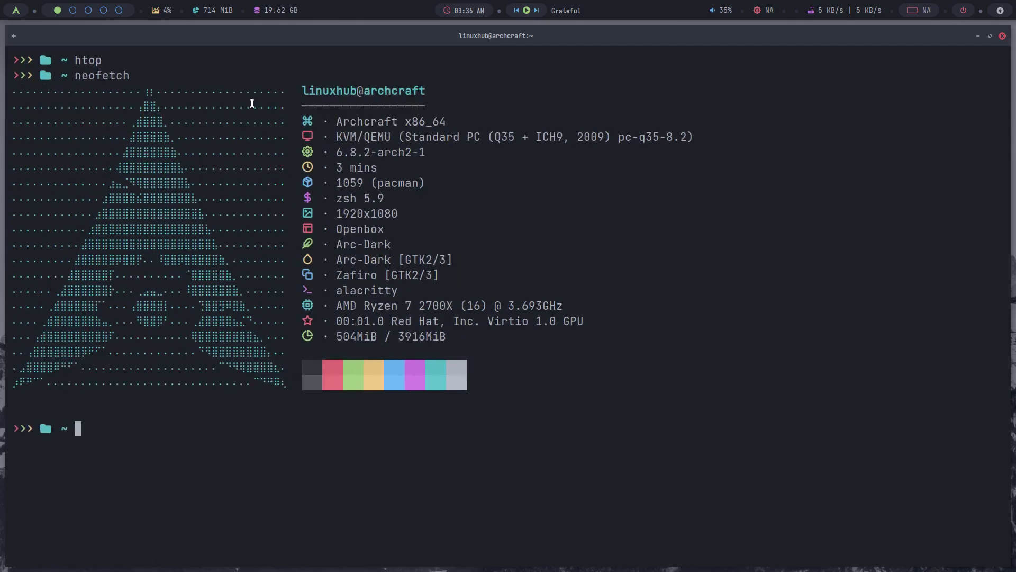
pyautogui.hotkey('ctrl', '+')
pyautogui.hotkey('ctrl', '+')
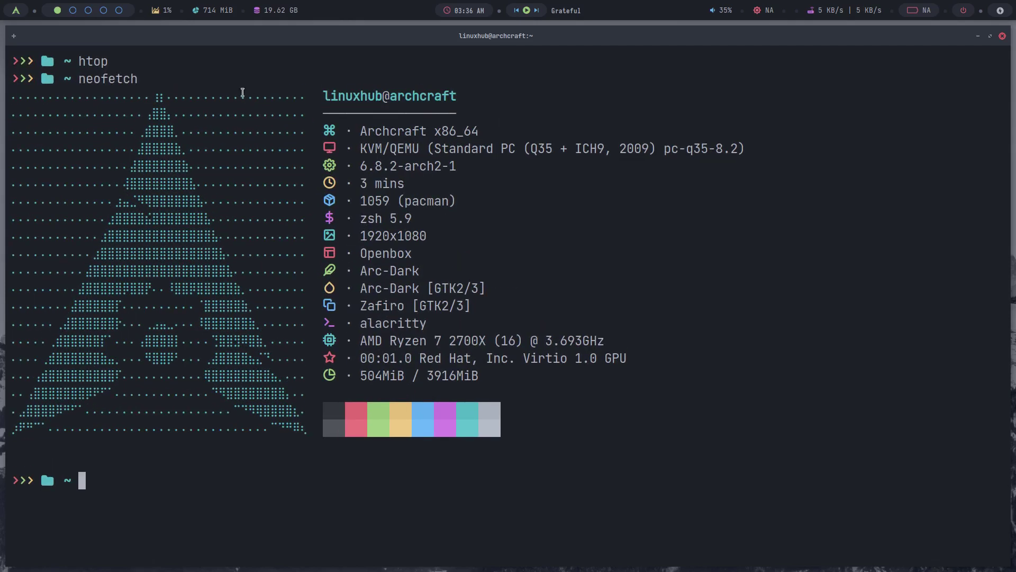
# Highlight Archcraft, the kernel line, the 1920x1080 resolution and Openbox WM lines, then deselect.
pyautogui.doubleClick(374, 131)
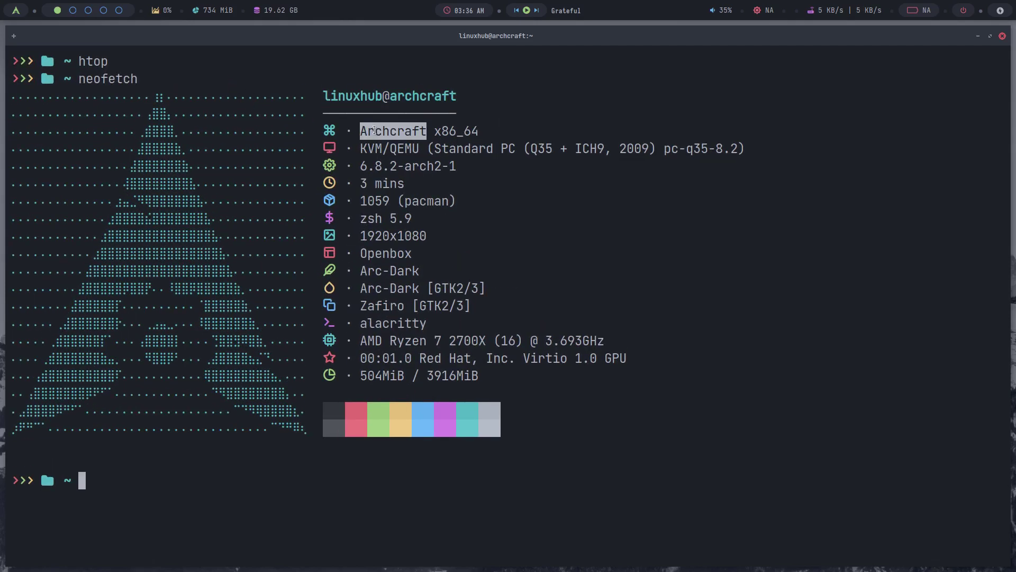
pyautogui.tripleClick(387, 166)
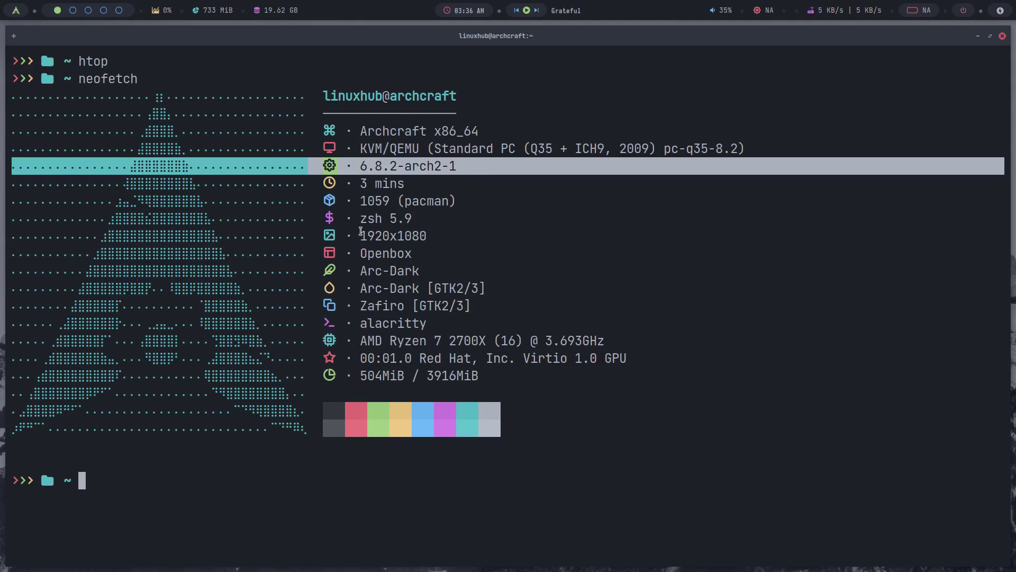
pyautogui.tripleClick(378, 236)
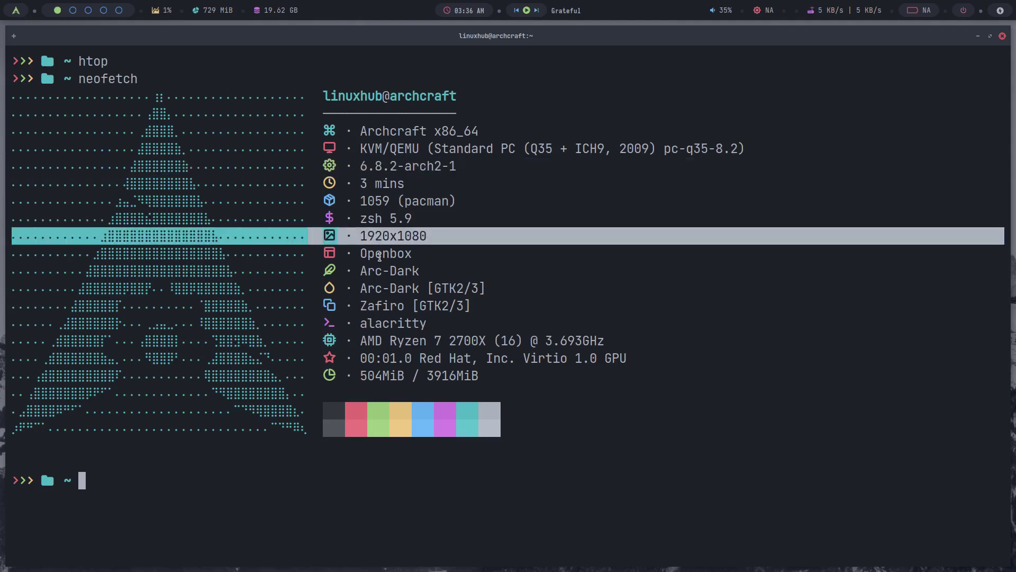
pyautogui.tripleClick(379, 254)
pyautogui.click(388, 272)
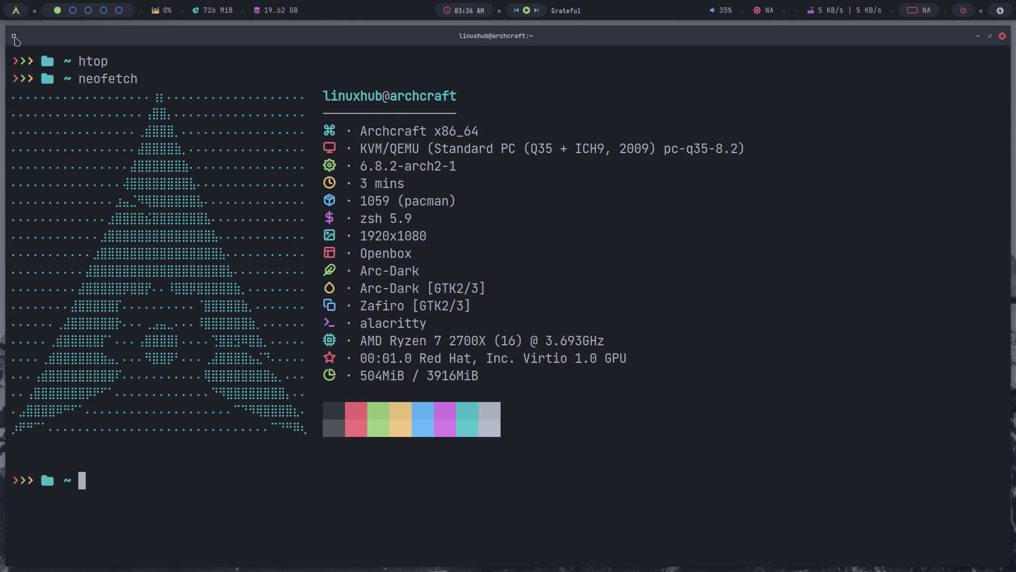
# Close the terminal and launch Firefox from the application launcher.
pyautogui.click(1001, 35)
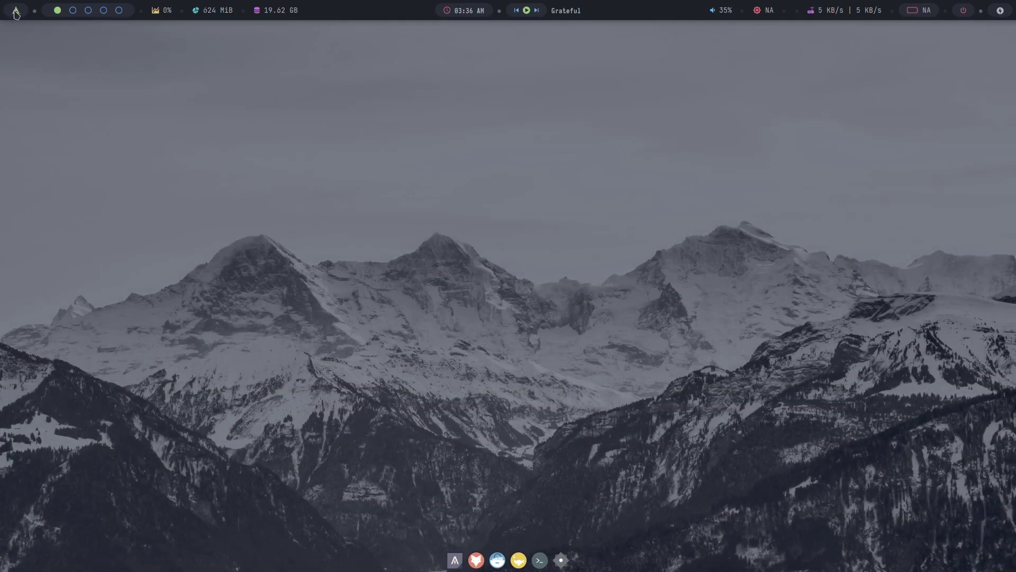
pyautogui.click(16, 12)
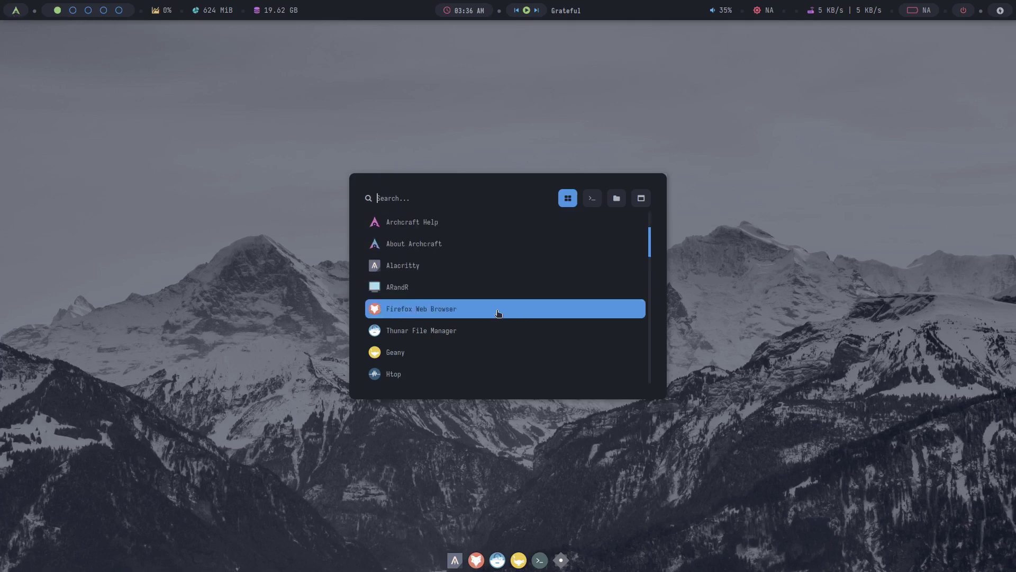
pyautogui.click(436, 313)
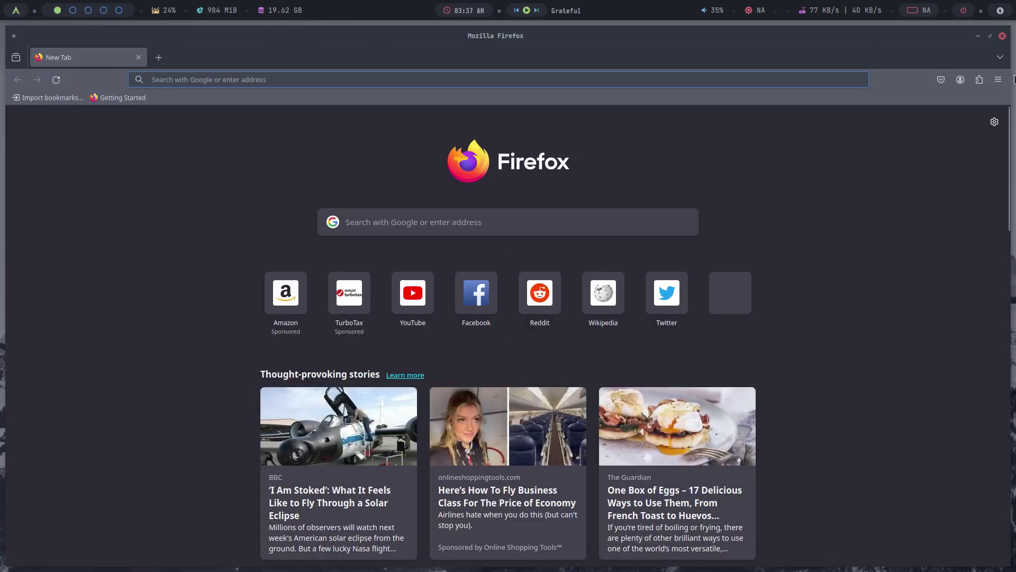
# View Firefox's About dialog showing version 124.0.2 (64-bit), then dismiss it.
pyautogui.click(998, 80)
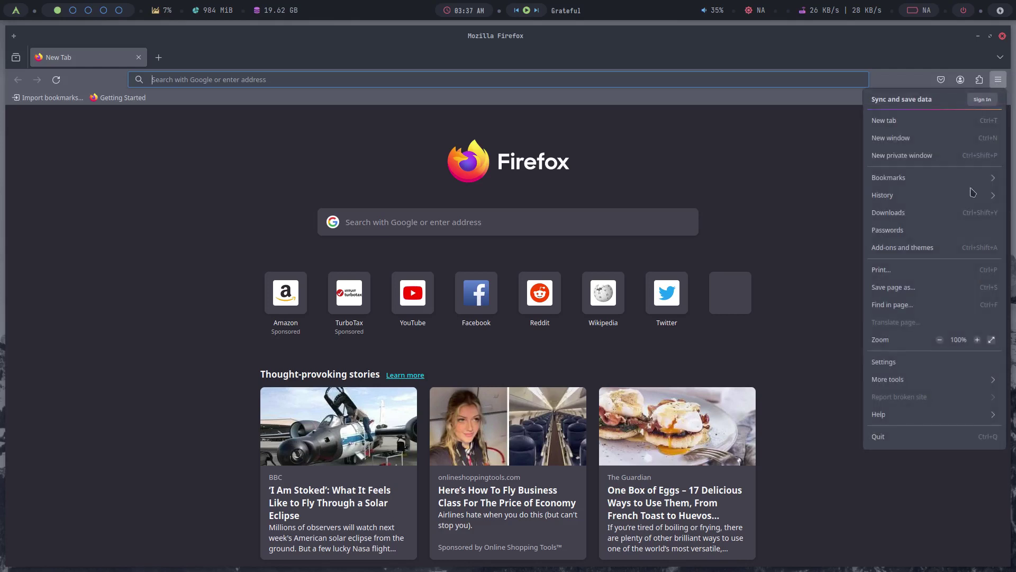
pyautogui.click(928, 416)
pyautogui.click(893, 233)
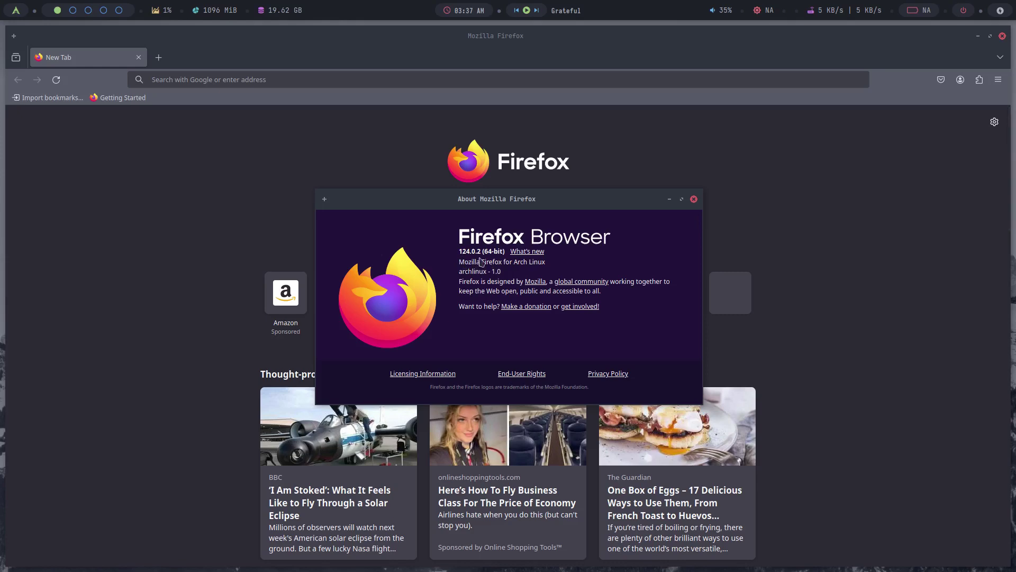
pyautogui.click(694, 199)
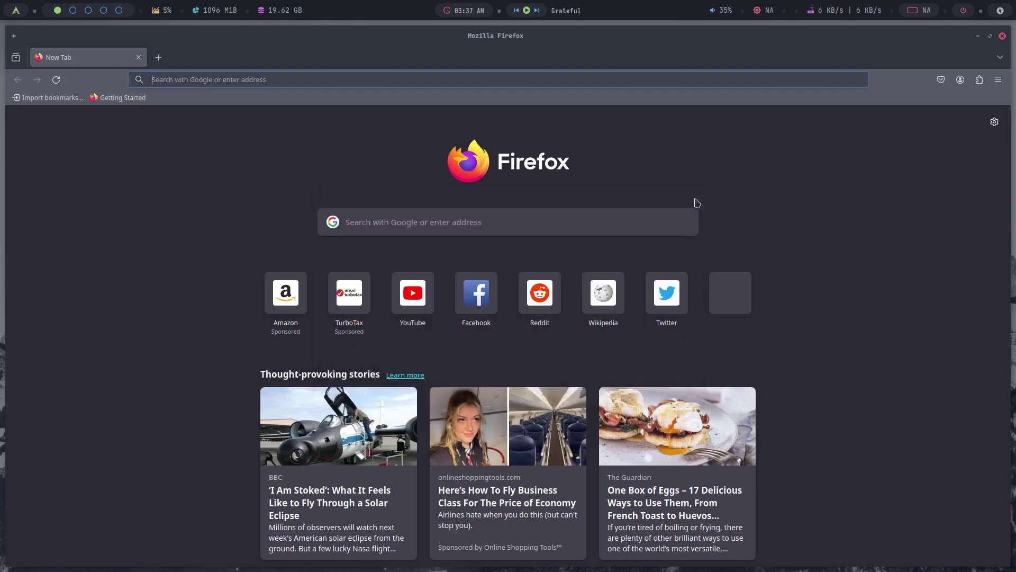
# Close Firefox, launch Thunar maximized on the home folder and hide dotfiles with Ctrl+H.
pyautogui.click(1003, 37)
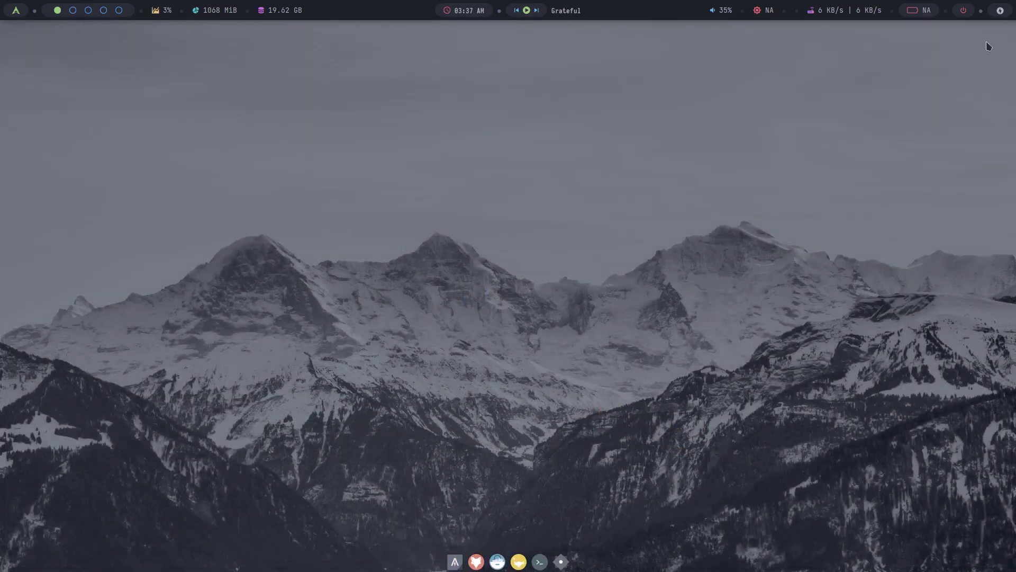
pyautogui.click(15, 12)
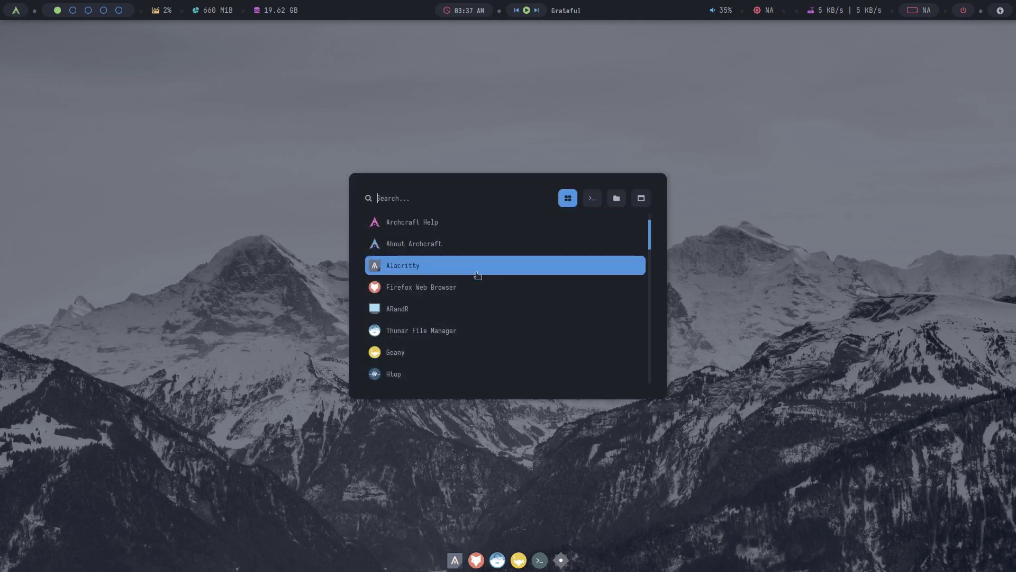
pyautogui.click(404, 332)
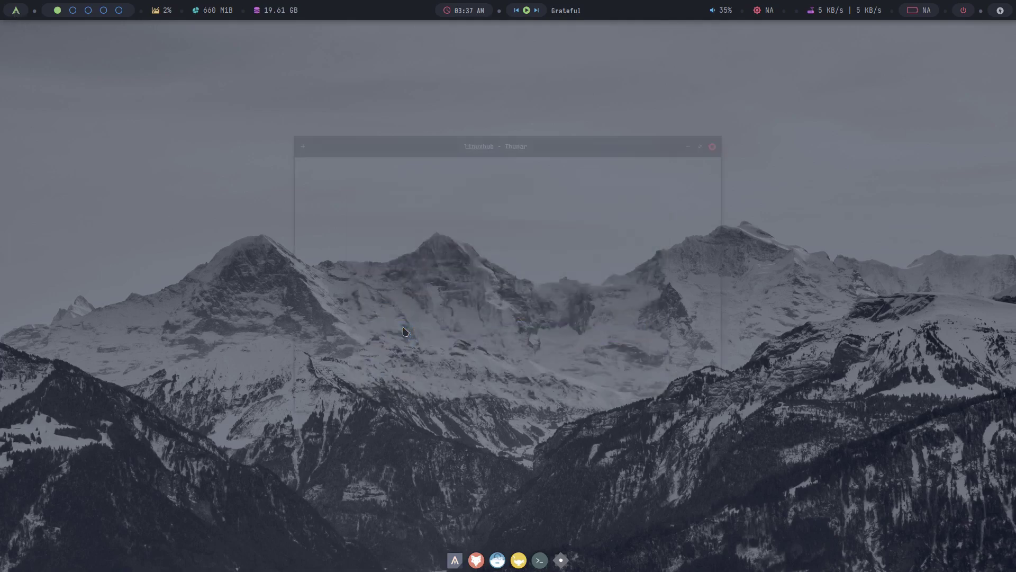
pyautogui.click(700, 147)
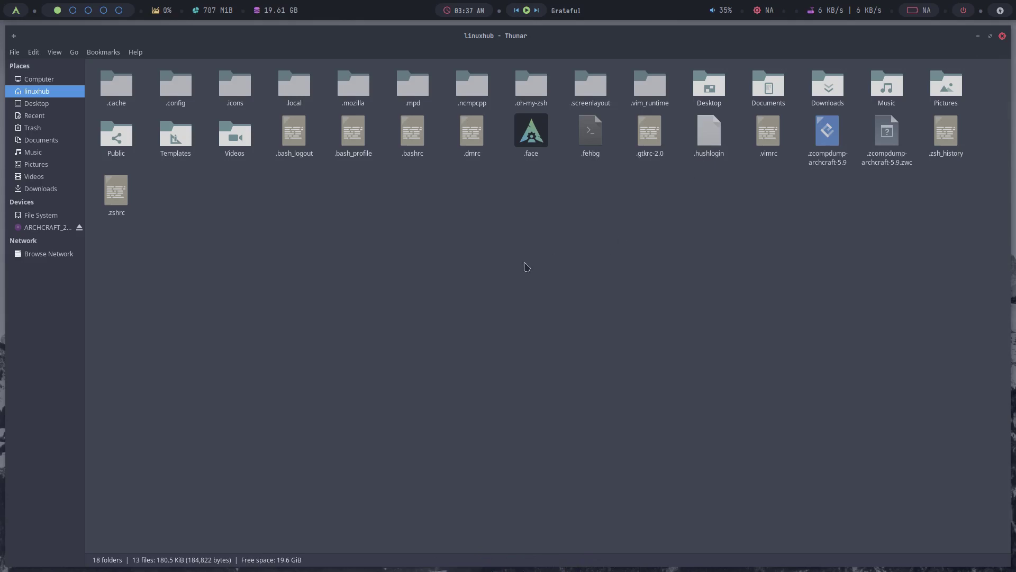
pyautogui.hotkey('ctrl', 'h')
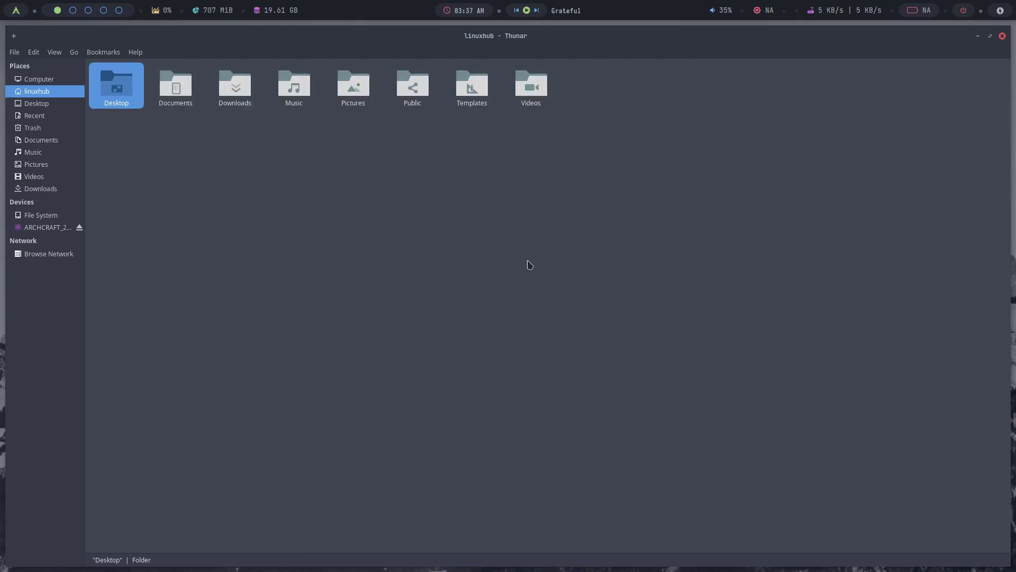
# Check Thunar's About dialog showing version 4.18.10, then close it.
pyautogui.click(136, 57)
pyautogui.click(143, 80)
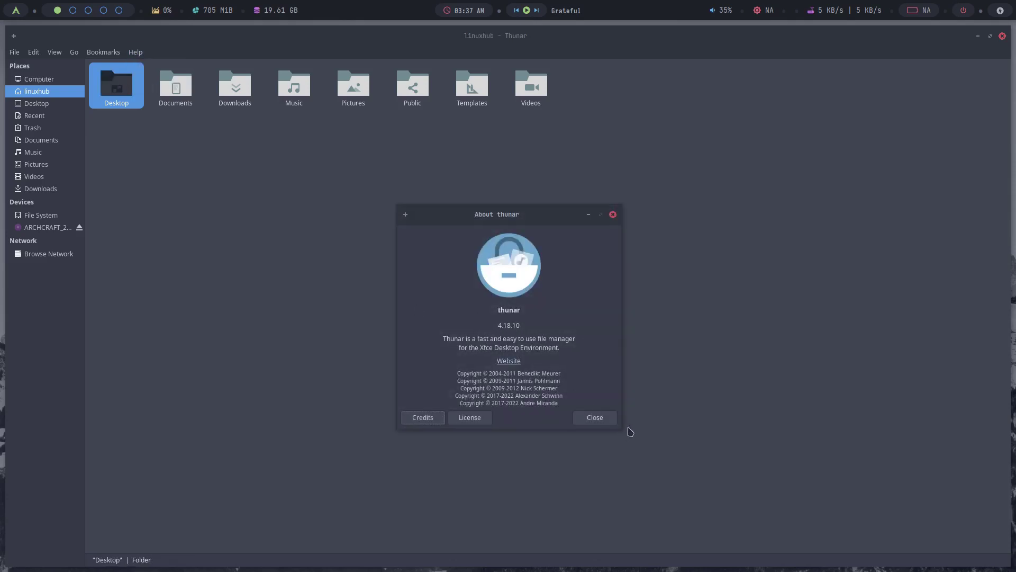
pyautogui.click(598, 418)
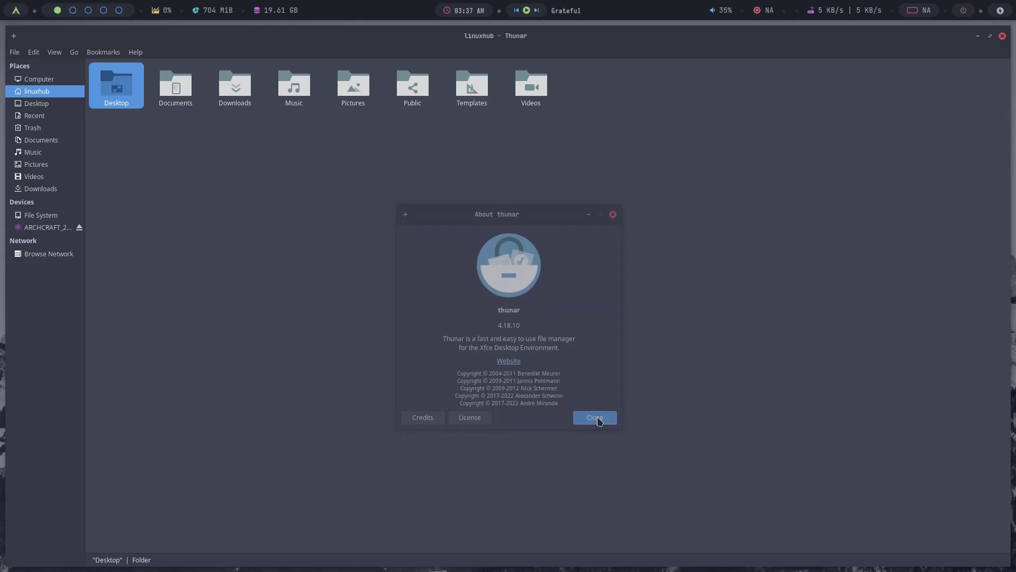
# Close the Thunar window and bring up the Archcraft app launcher.
pyautogui.click(1002, 37)
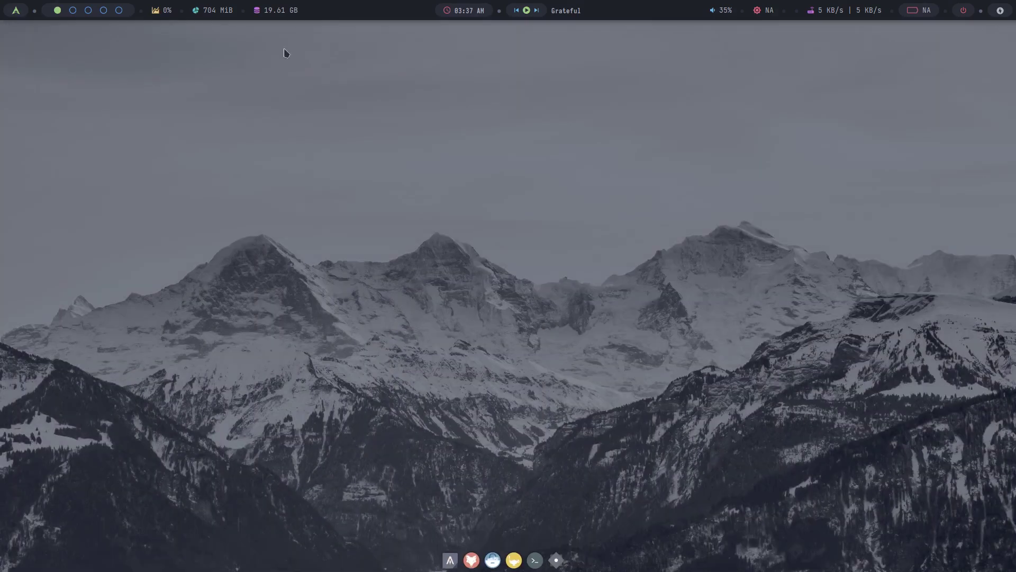
pyautogui.click(15, 13)
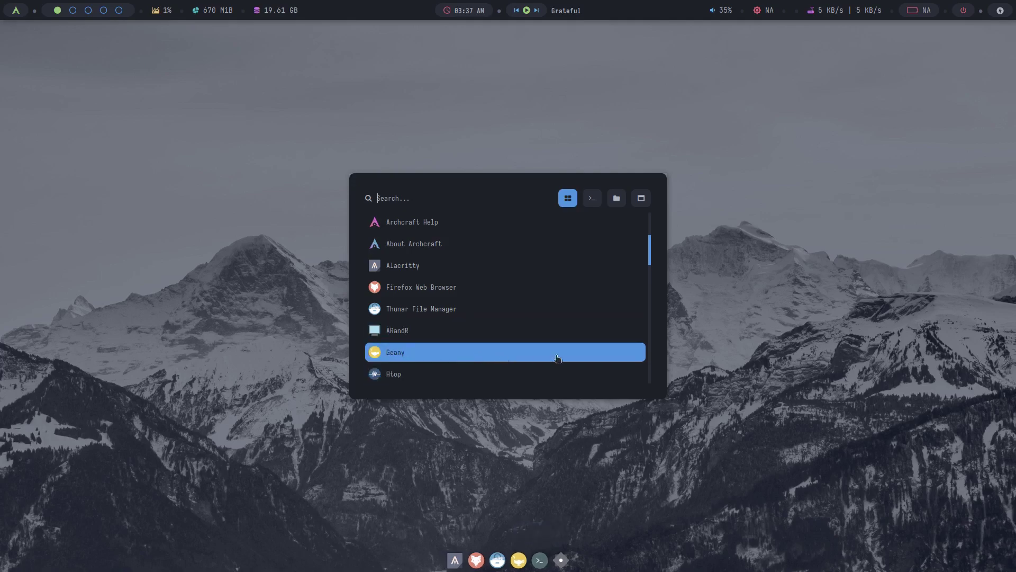
# Launch Geany on the Openbox autostart file and confirm version 2.0 in its About dialog.
pyautogui.click(440, 355)
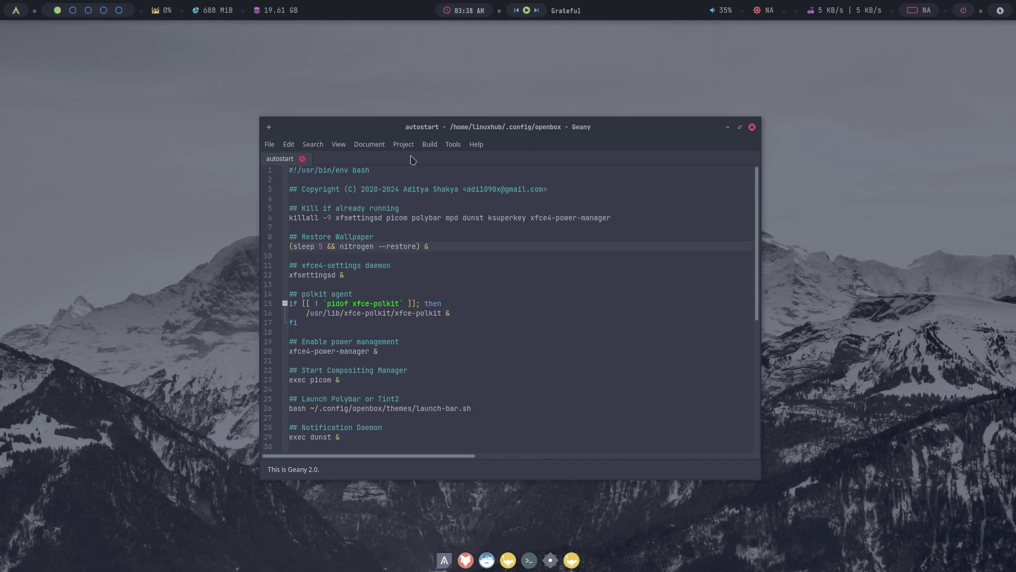
pyautogui.click(476, 144)
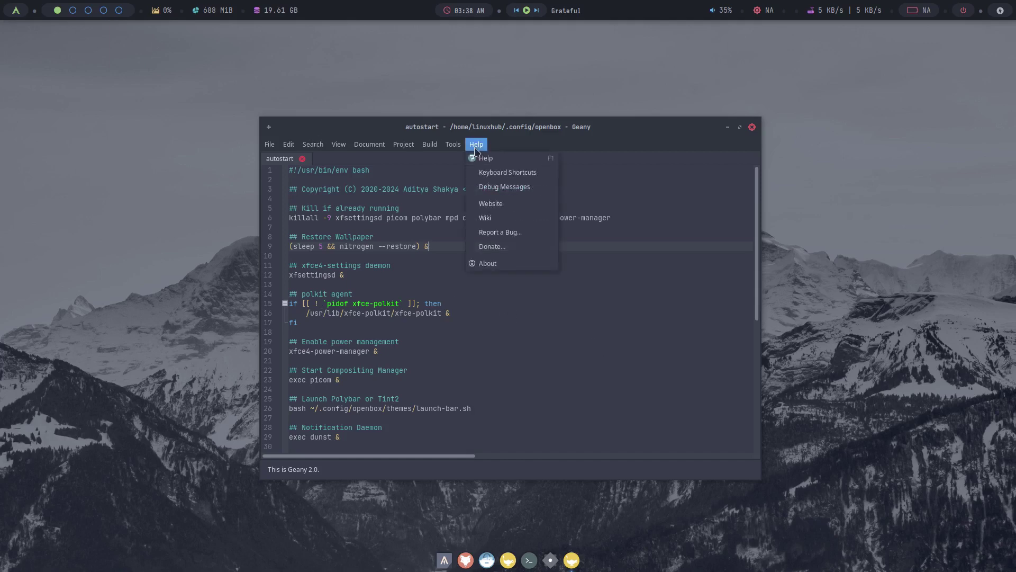
pyautogui.click(499, 263)
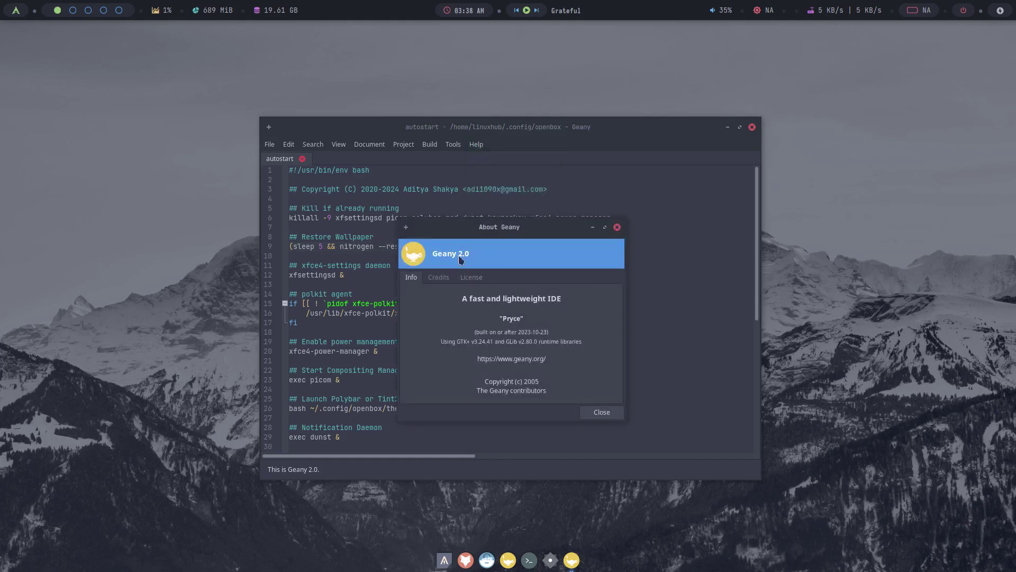
pyautogui.click(617, 227)
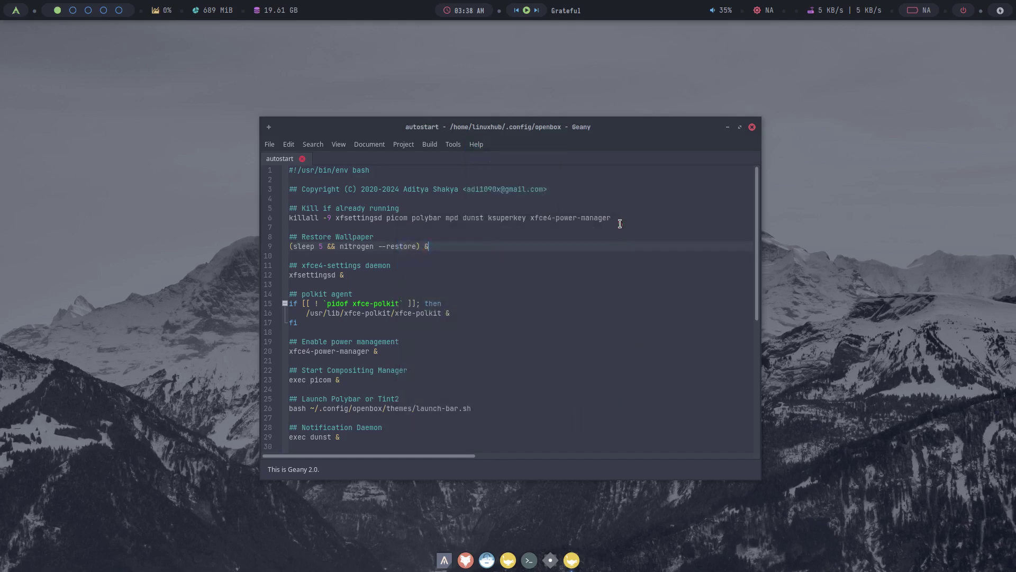
pyautogui.click(752, 128)
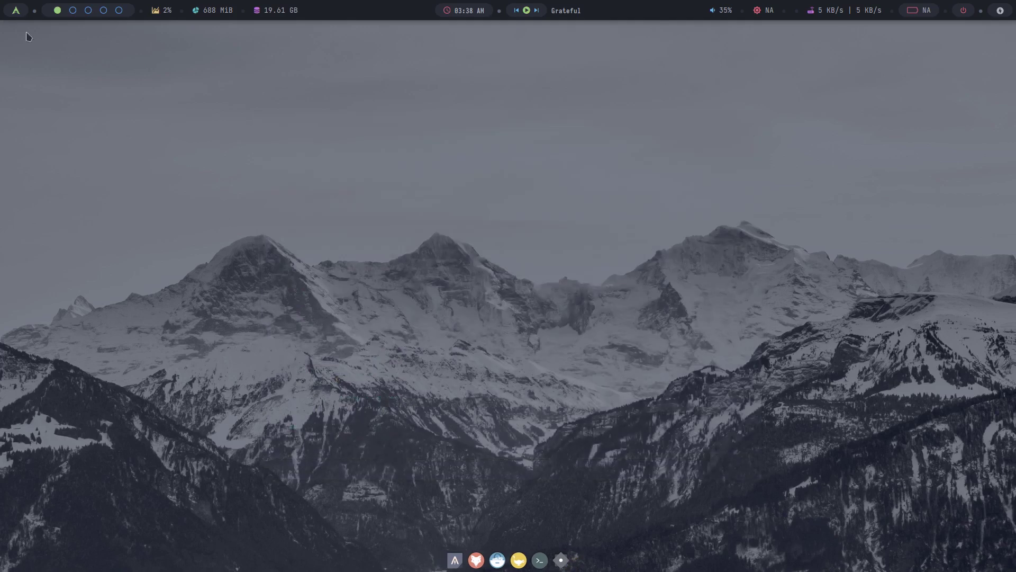
pyautogui.click(16, 10)
pyautogui.scroll(-1, 463, 342)
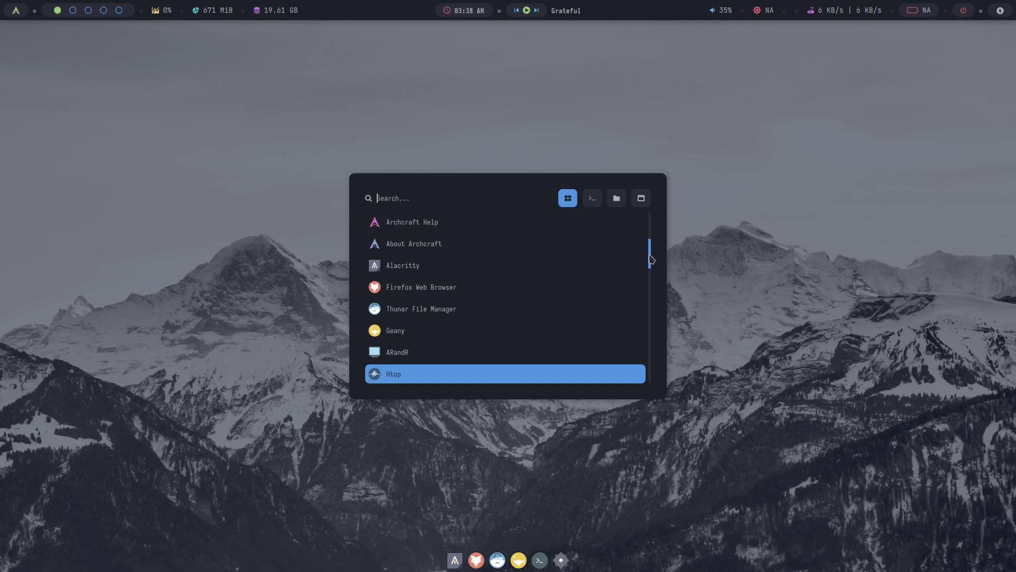
pyautogui.moveTo(651, 258); pyautogui.dragTo(654, 277)
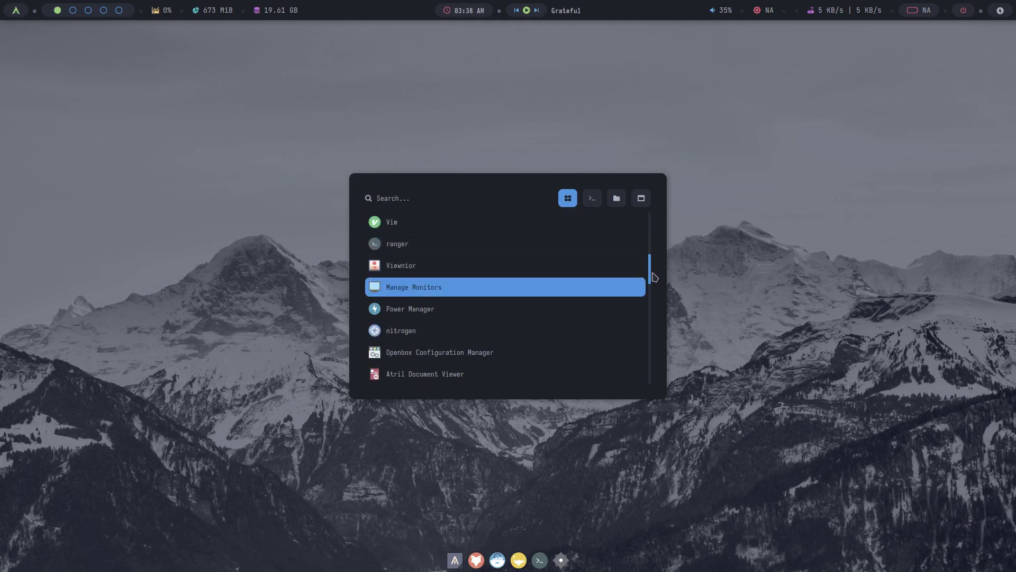
pyautogui.moveTo(654, 276); pyautogui.dragTo(665, 427)
pyautogui.click(224, 469)
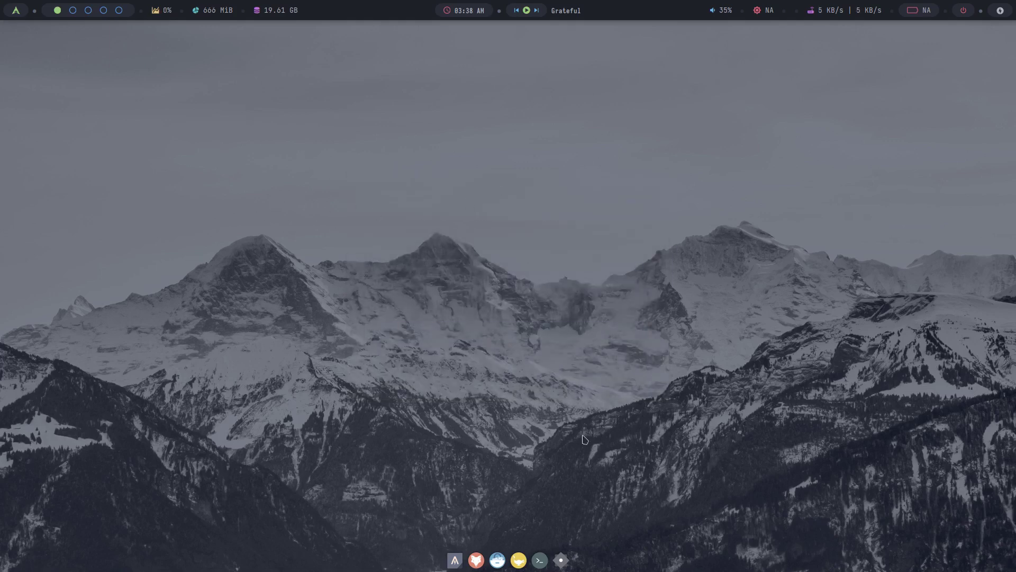
# Open the Settings Manager, view Display at 1920x1080 60.00 Hz, then return to All Settings.
pyautogui.click(564, 563)
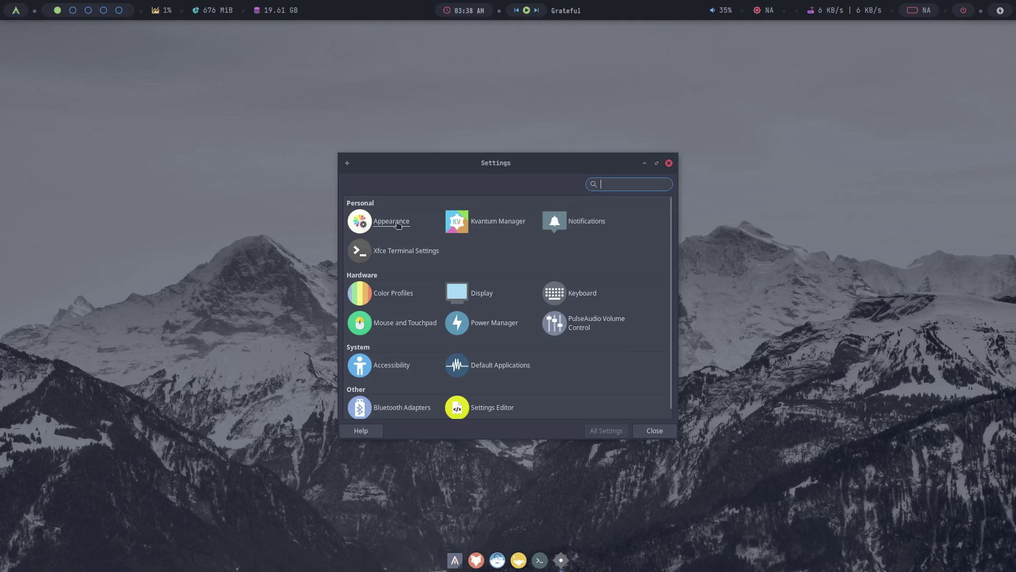
pyautogui.scroll(-1, 513, 293)
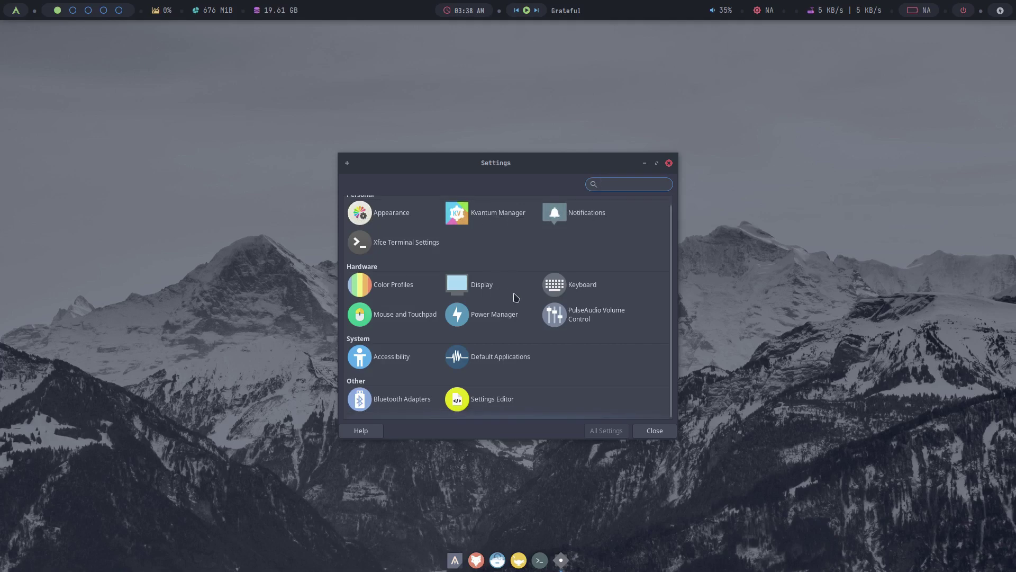
pyautogui.scroll(1, 534, 357)
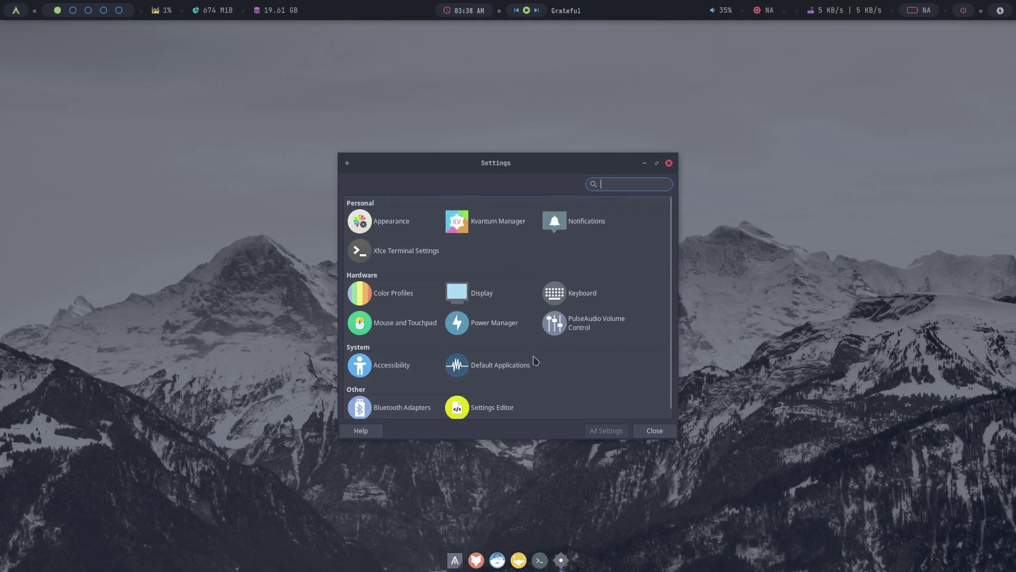
pyautogui.click(470, 297)
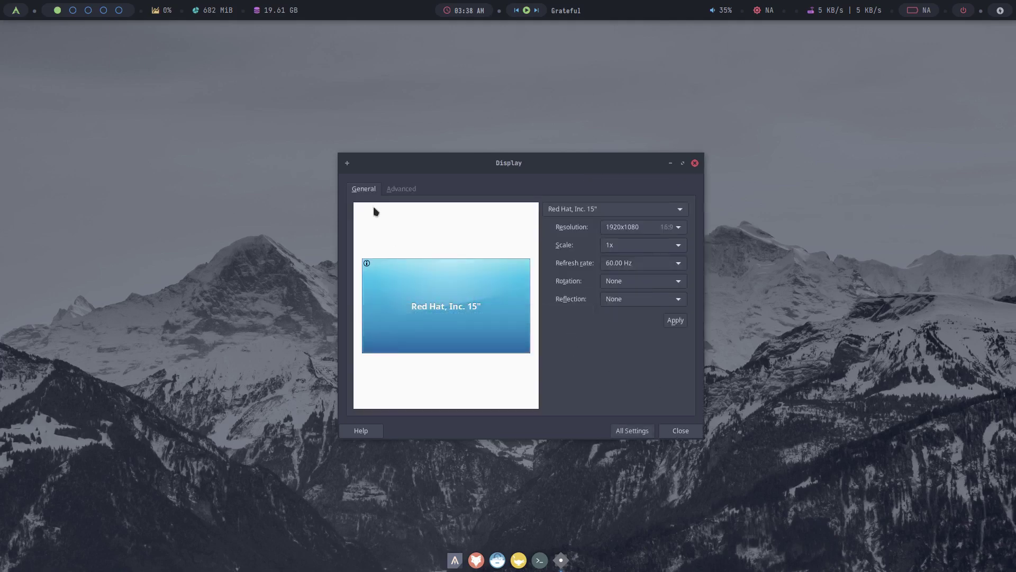
pyautogui.click(629, 433)
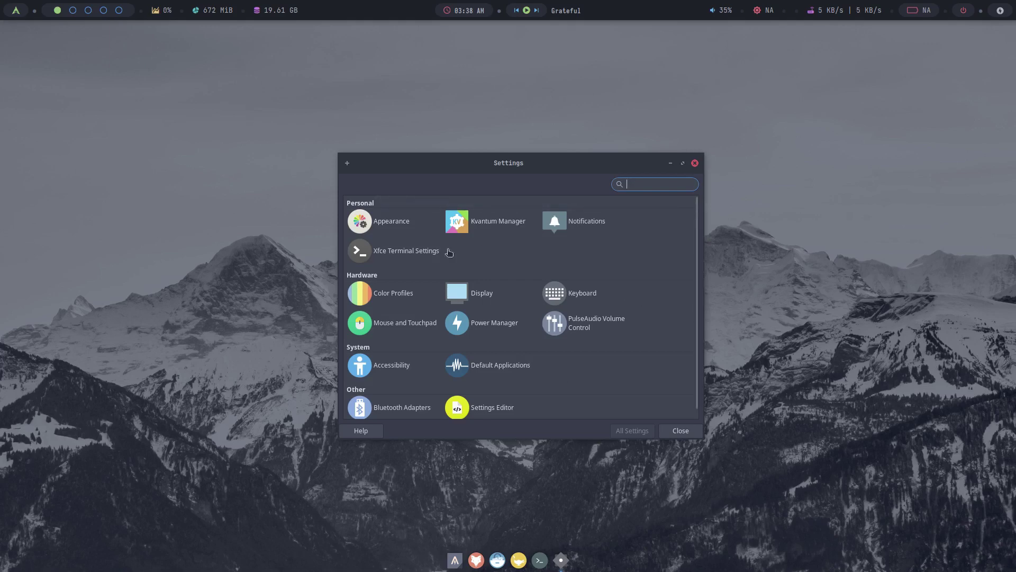
# In Appearance, try Adapta, Adapta-Eta, Adapta-Nokto, Adapta-Nokto-Eta, Adwaita, then apply Adwaita-dark.
pyautogui.click(386, 226)
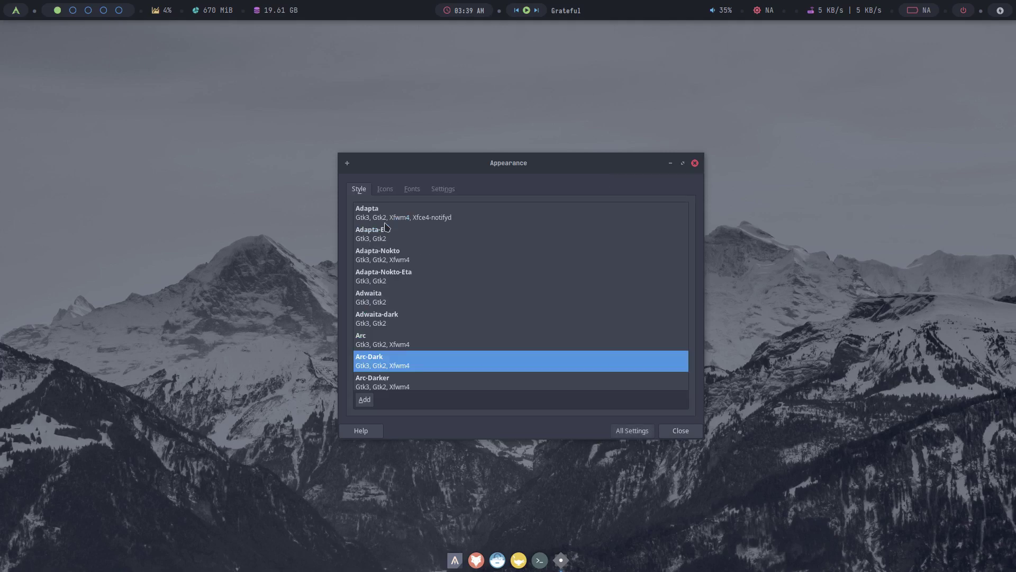
pyautogui.click(369, 221)
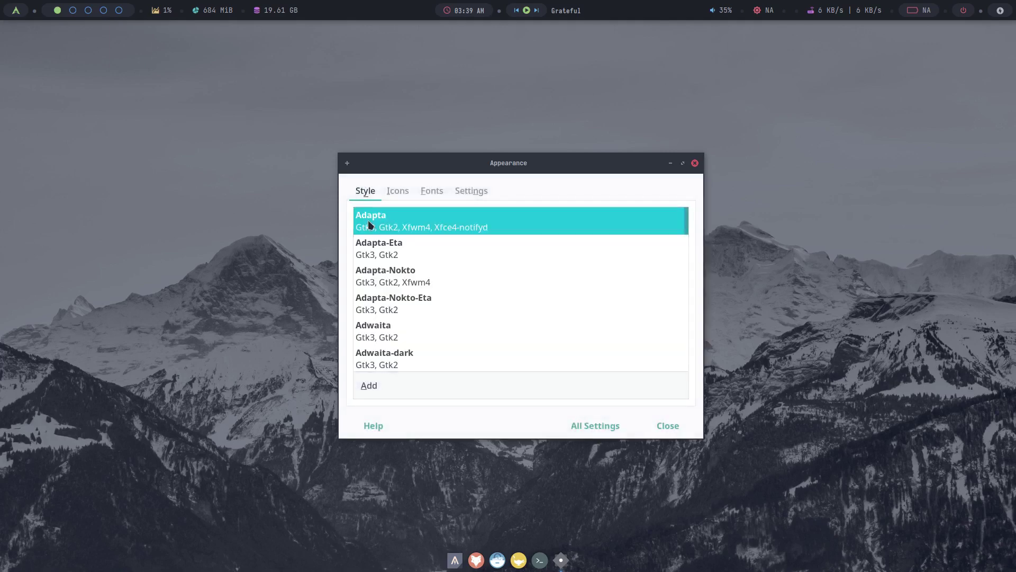
pyautogui.click(369, 249)
pyautogui.click(373, 268)
pyautogui.click(377, 311)
pyautogui.click(375, 332)
pyautogui.click(377, 358)
# Show the Icons tab theme list and move the Appearance window to the right.
pyautogui.scroll(-3, 482, 298)
pyautogui.scroll(-15, 482, 298)
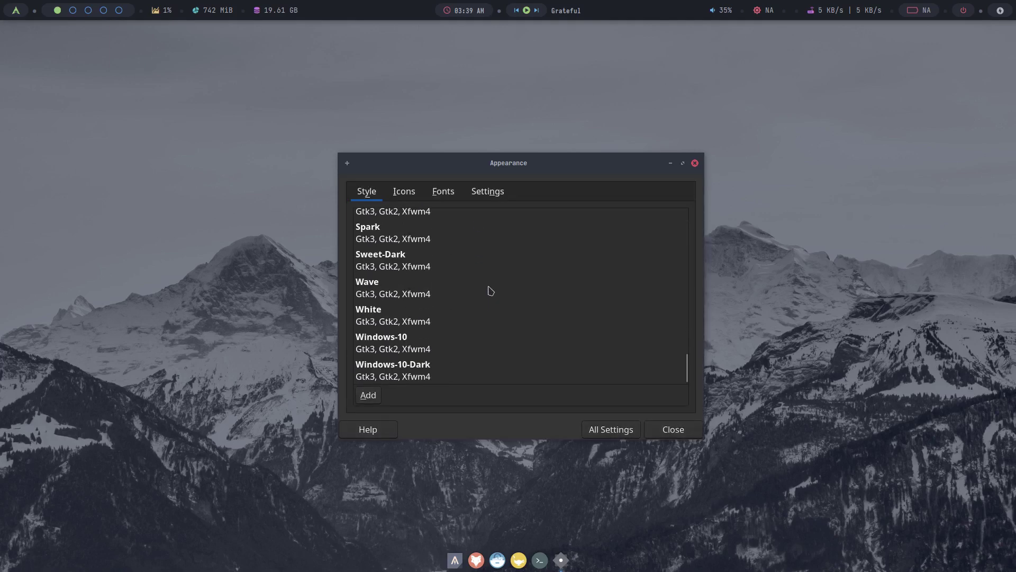
pyautogui.click(403, 195)
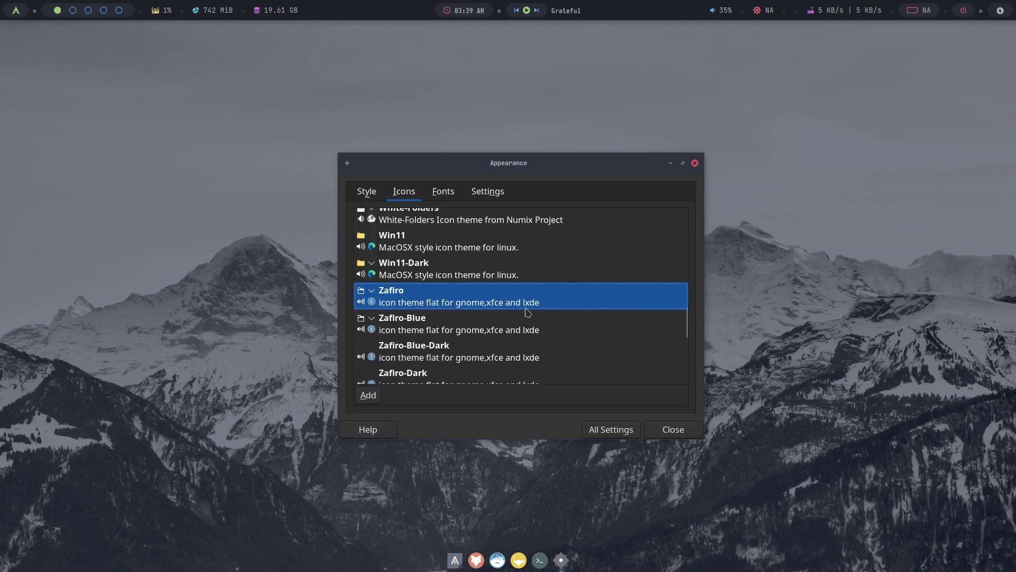
pyautogui.scroll(3, 446, 324)
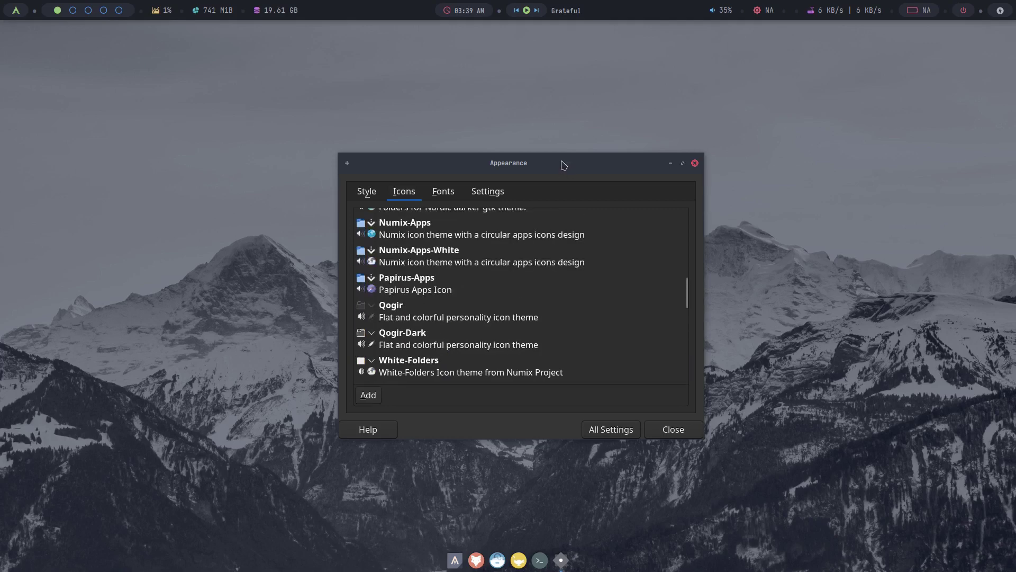
pyautogui.moveTo(563, 165); pyautogui.dragTo(802, 129)
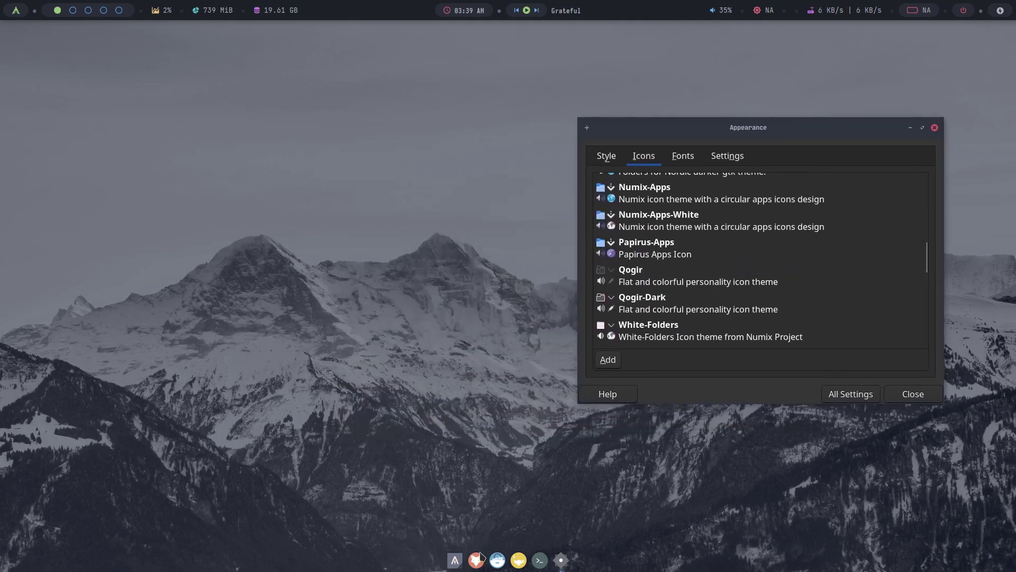
# Open a restored Thunar window and preview icon themes Numix-Apps through Zafiro-Purple.
pyautogui.click(498, 560)
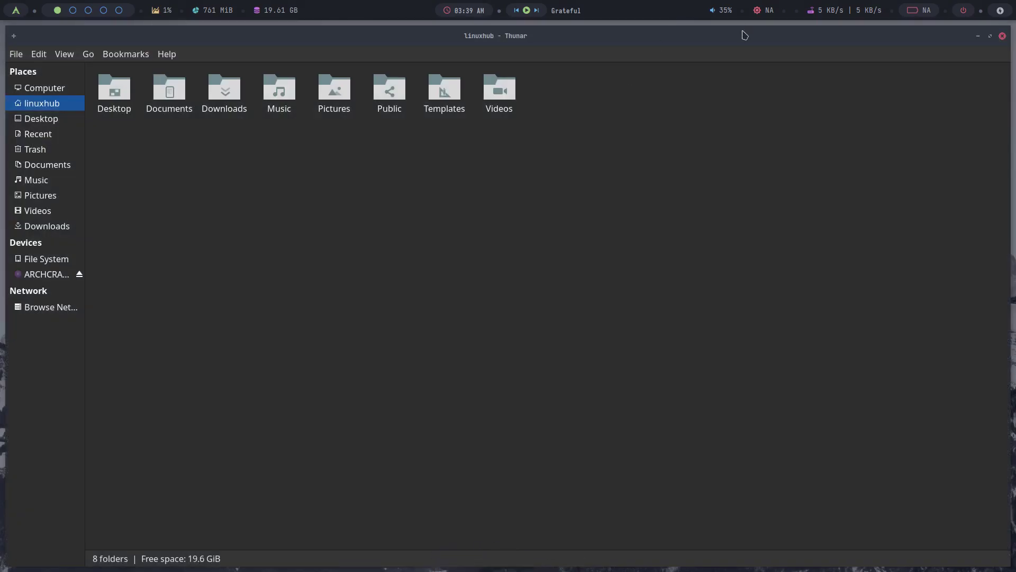
pyautogui.click(990, 36)
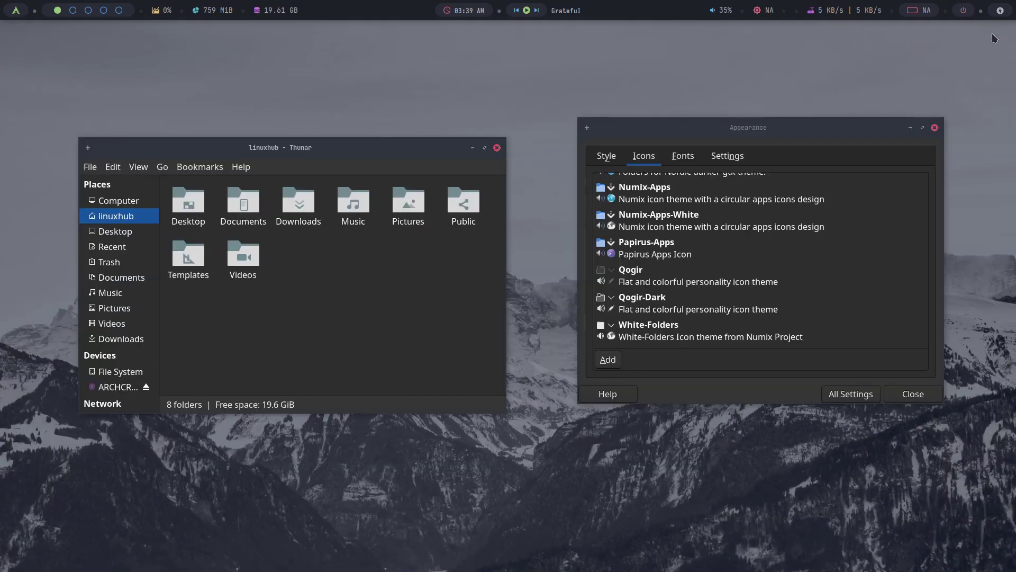
pyautogui.click(637, 194)
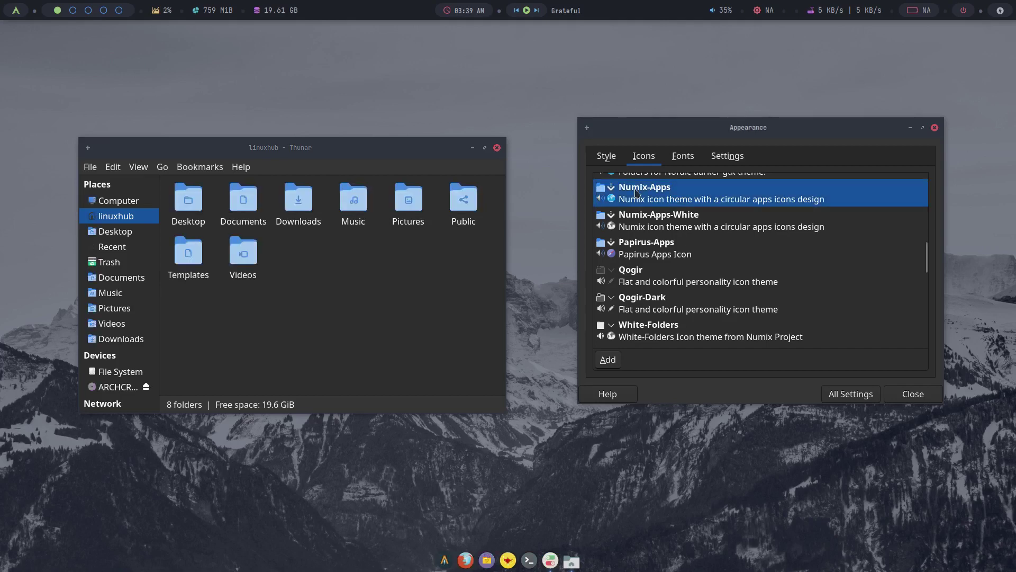
pyautogui.click(641, 258)
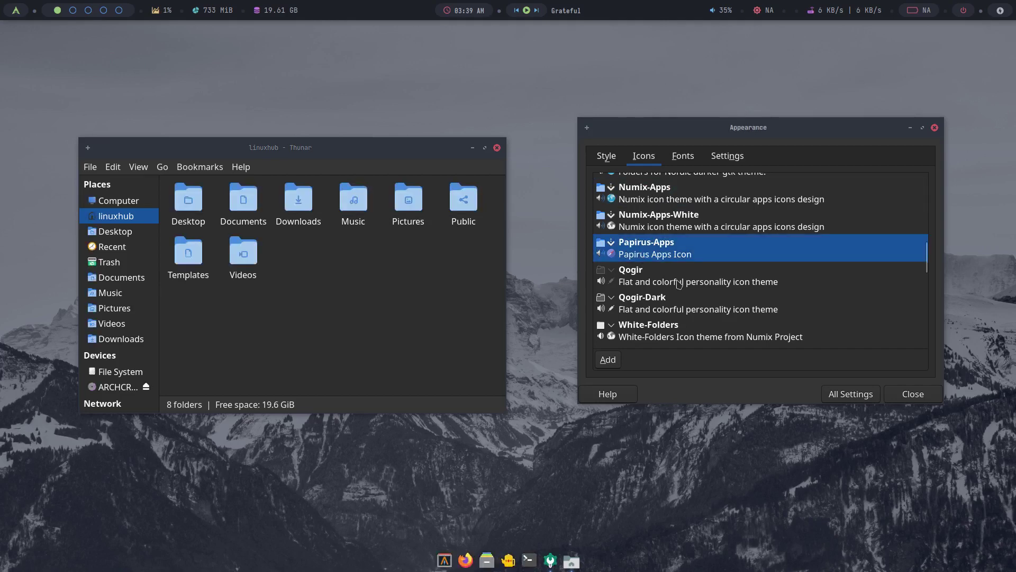
pyautogui.click(643, 280)
pyautogui.click(657, 308)
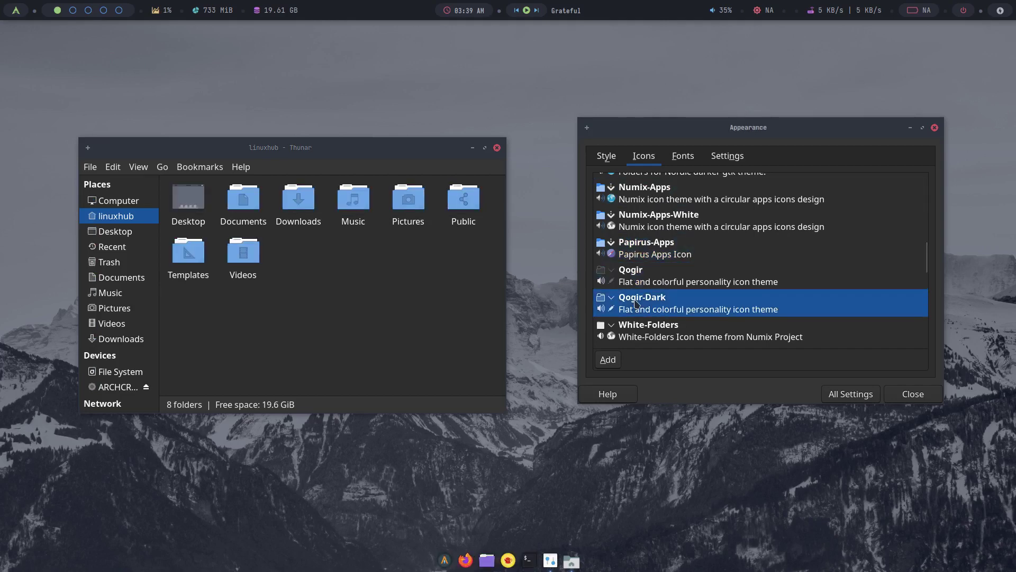
pyautogui.click(647, 332)
pyautogui.scroll(-5, 669, 297)
pyautogui.click(651, 289)
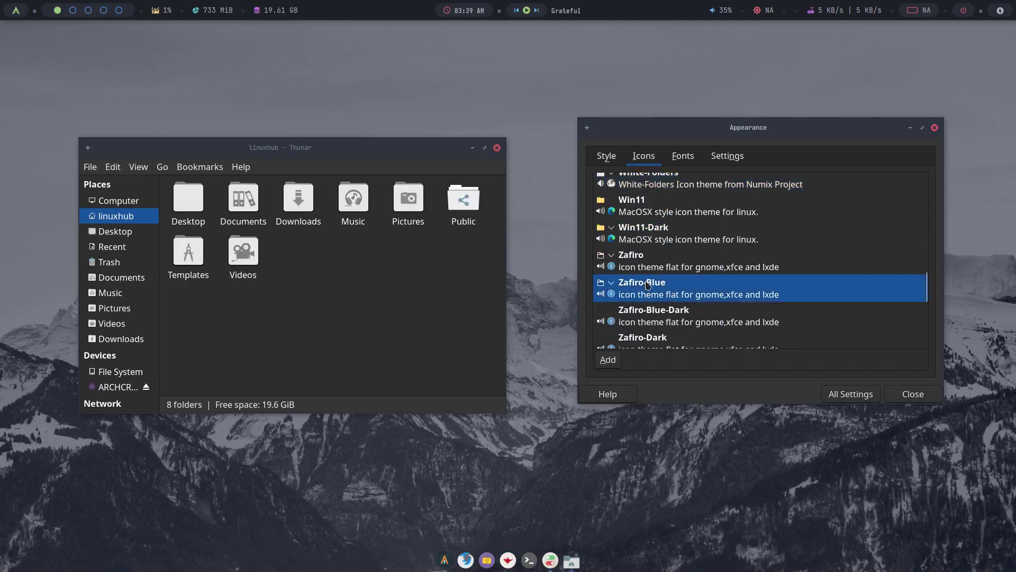
pyautogui.scroll(-5, 652, 290)
pyautogui.click(665, 310)
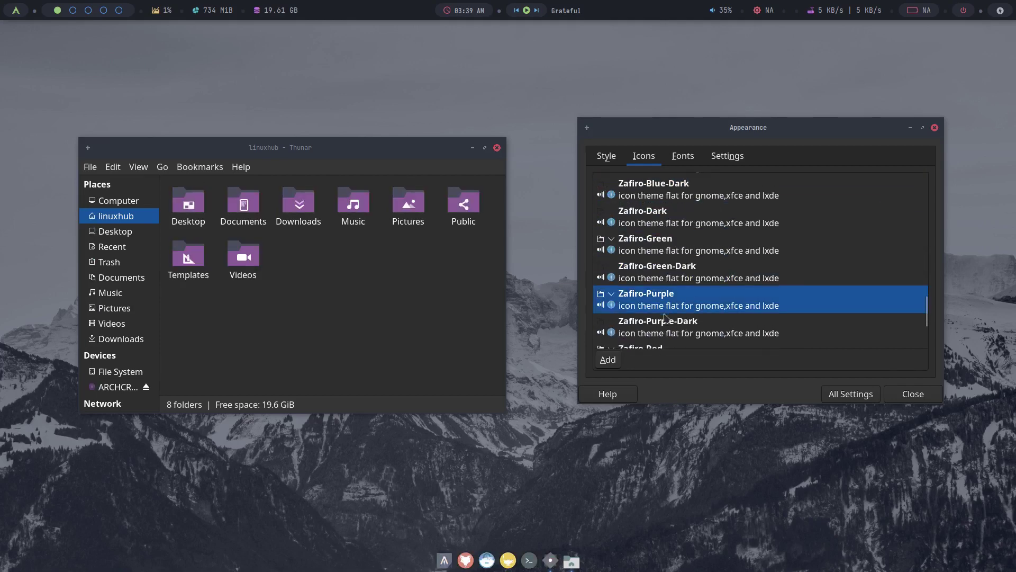
# Try Adwaita, Archcraft, Archcraft-Dark, elementary, settle on Hack, and view Fonts (Noto Sans Regular 9).
pyautogui.scroll(10, 677, 302)
pyautogui.scroll(4, 689, 282)
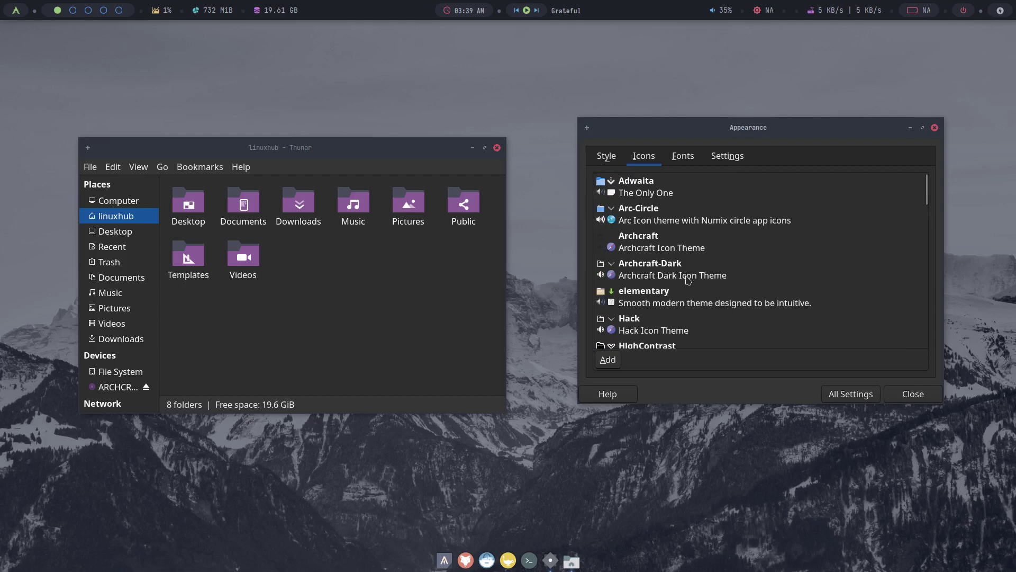
pyautogui.click(656, 197)
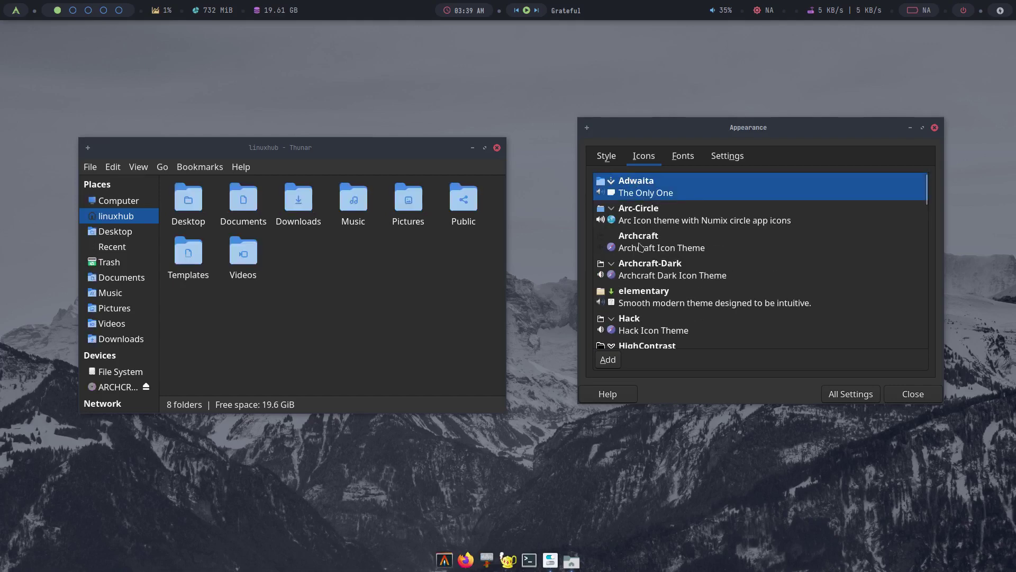
pyautogui.click(640, 246)
pyautogui.click(659, 267)
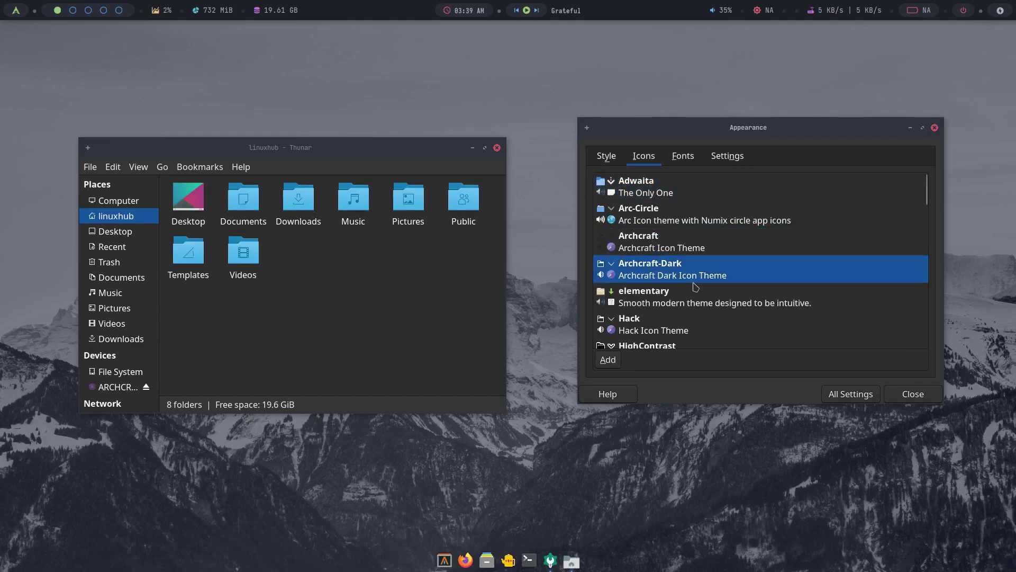
pyautogui.click(665, 303)
pyautogui.click(641, 328)
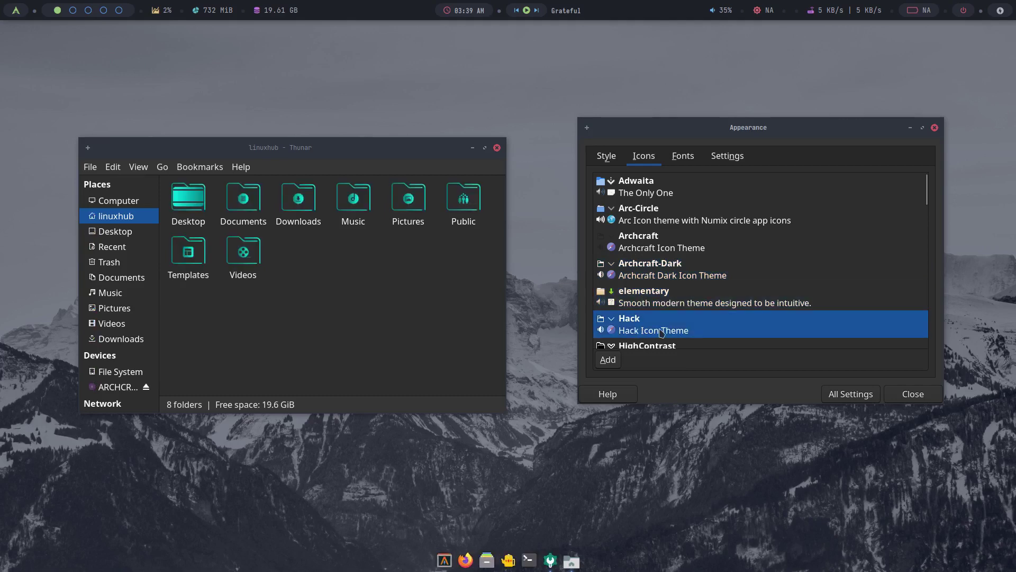
pyautogui.scroll(-4, 686, 301)
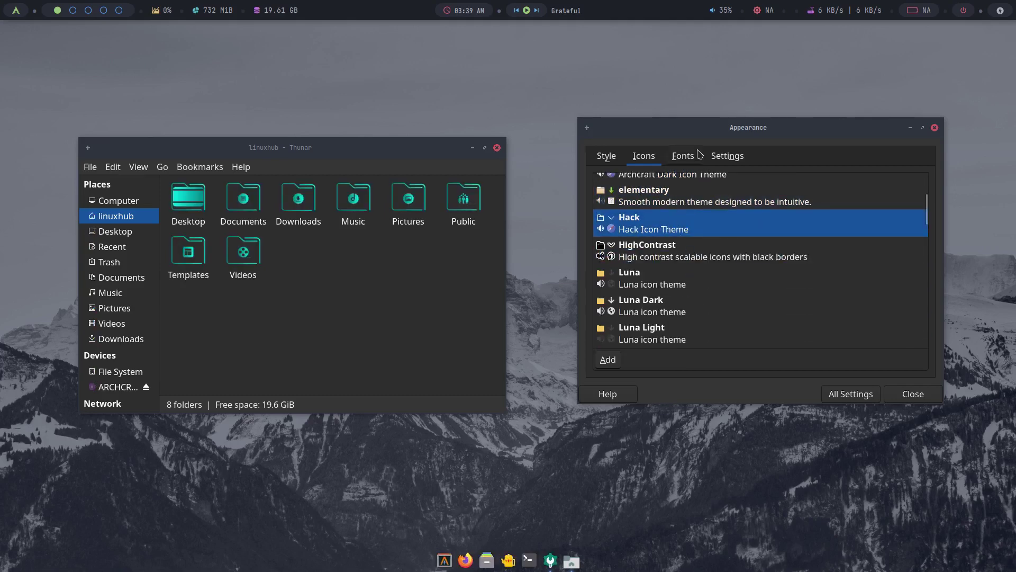
pyautogui.click(684, 159)
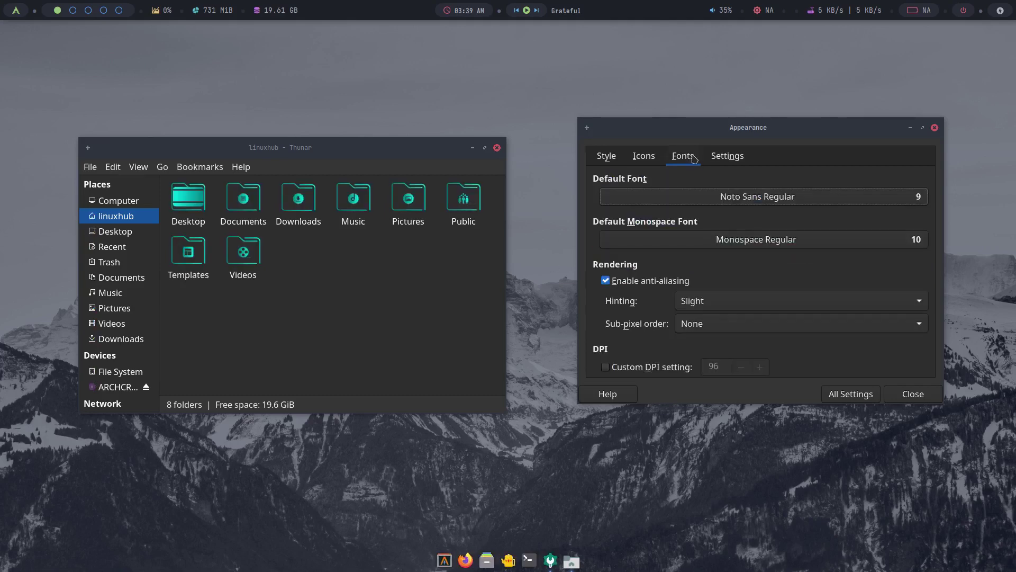
# Check the Settings tab, revisit All Settings and Appearance, then close Appearance and Thunar.
pyautogui.click(736, 160)
pyautogui.click(851, 394)
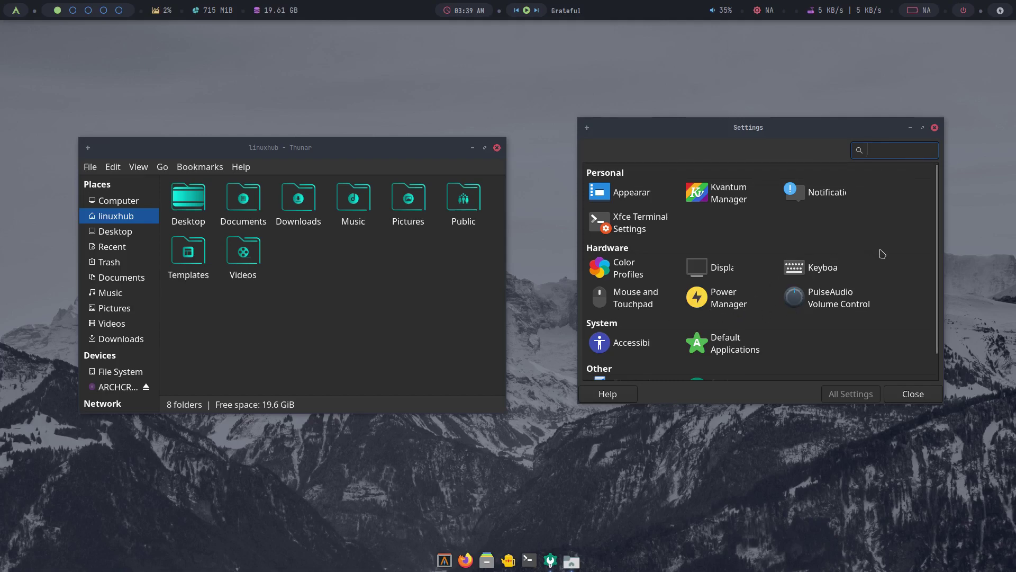
pyautogui.scroll(-1, 887, 283)
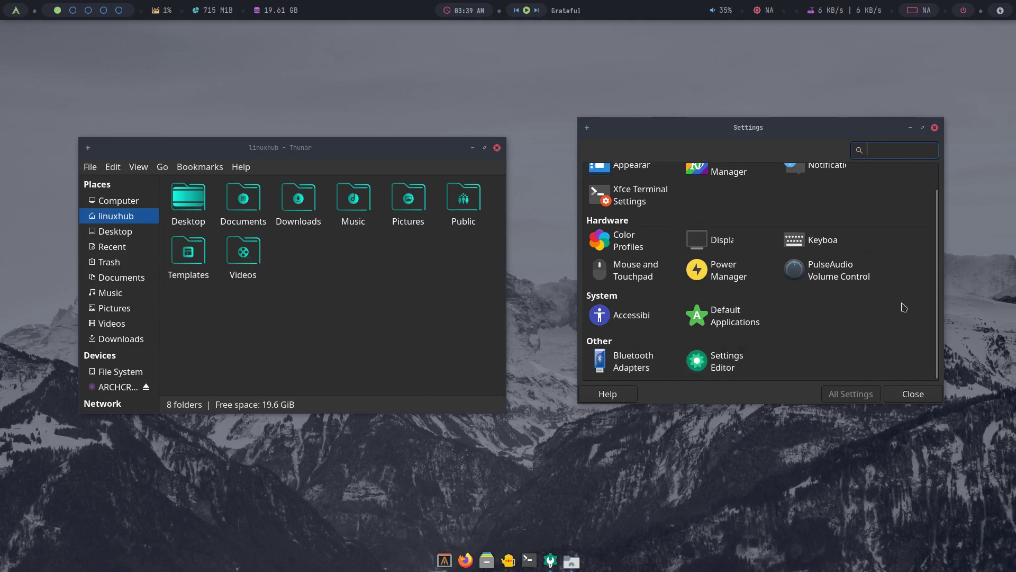
pyautogui.scroll(1, 887, 325)
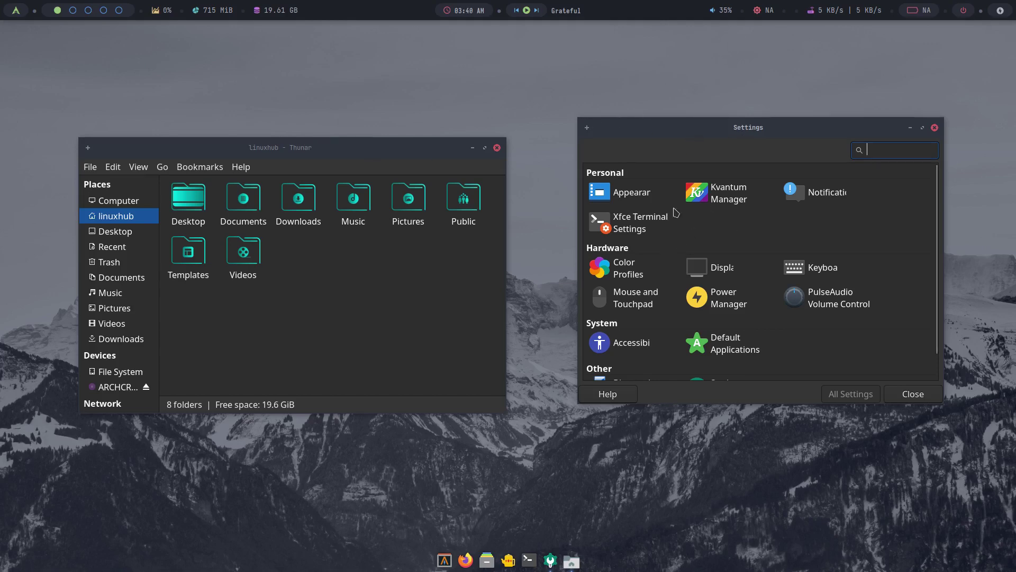
pyautogui.click(632, 193)
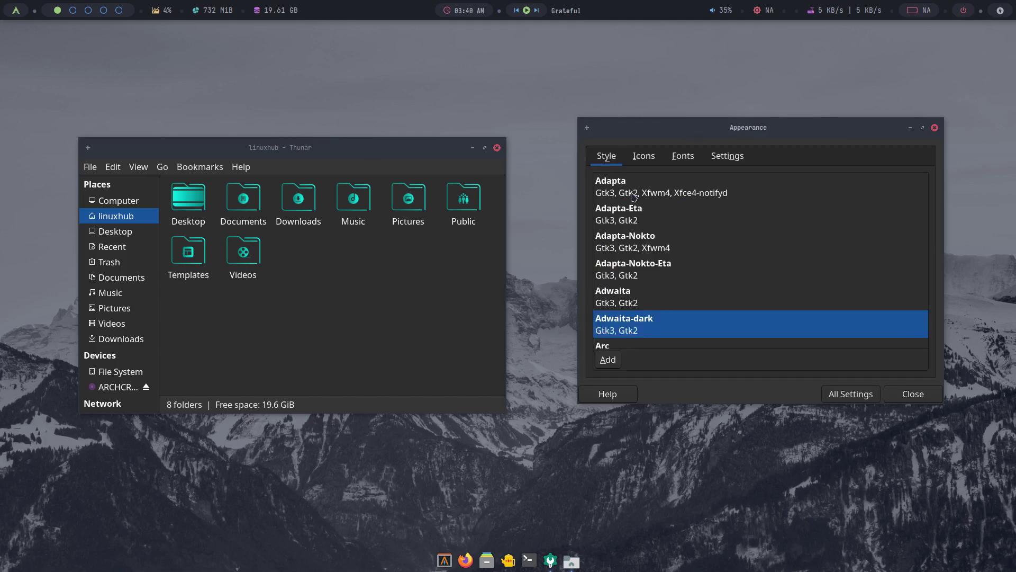
pyautogui.click(914, 394)
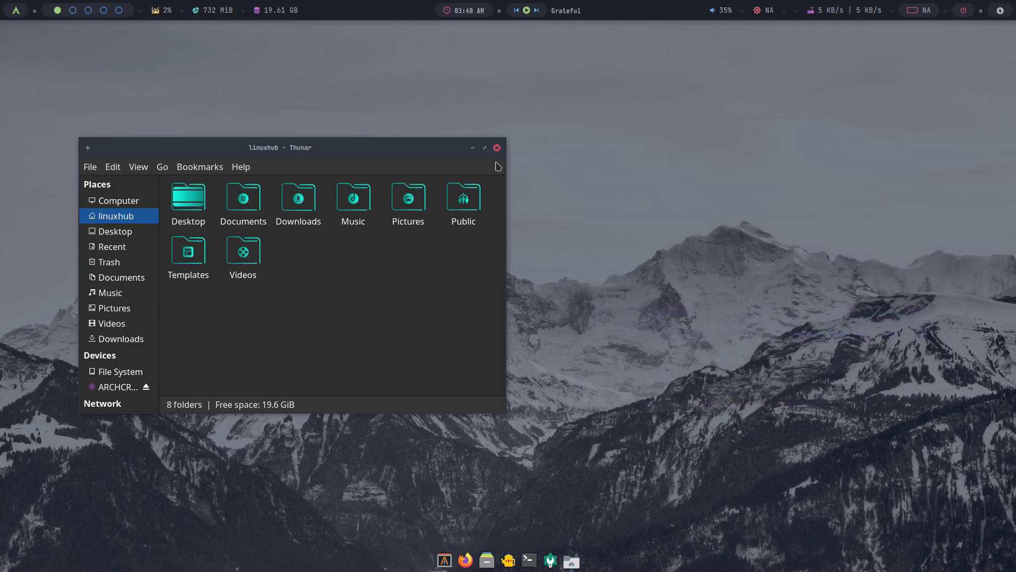
pyautogui.click(497, 147)
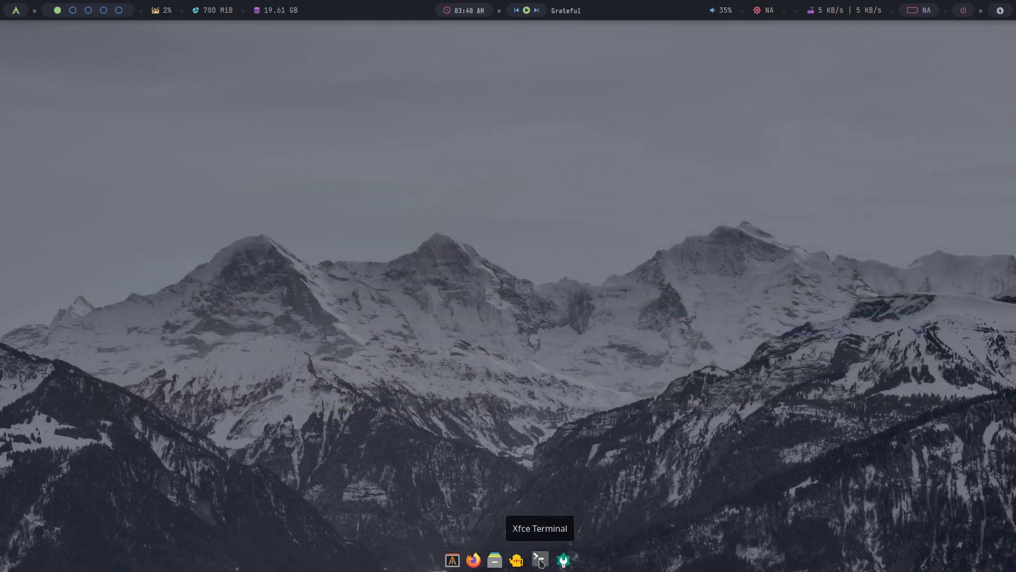
# Launch obconf from a new terminal and move its window aside.
pyautogui.click(540, 559)
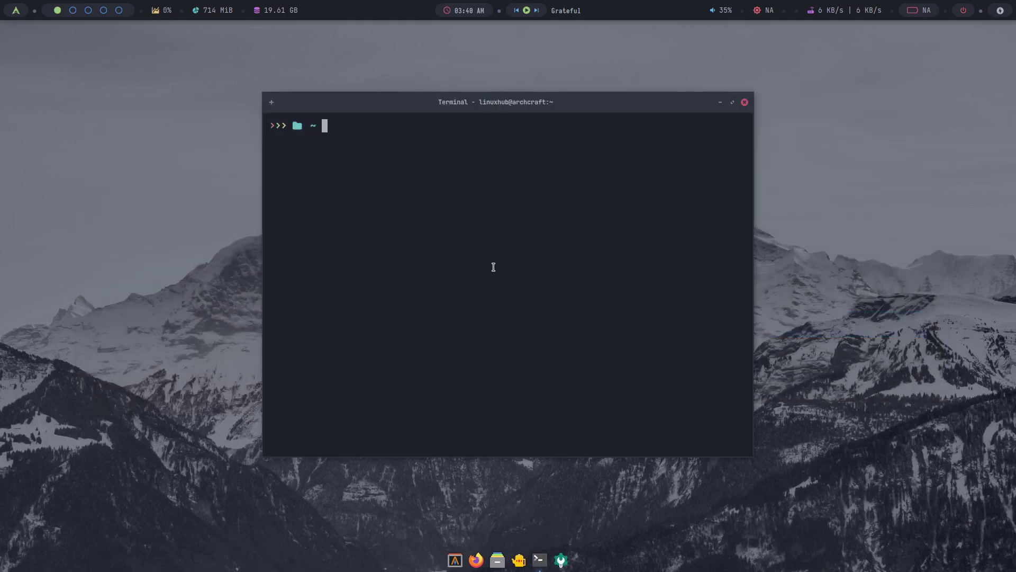
pyautogui.write('obconf')
pyautogui.press('Return')
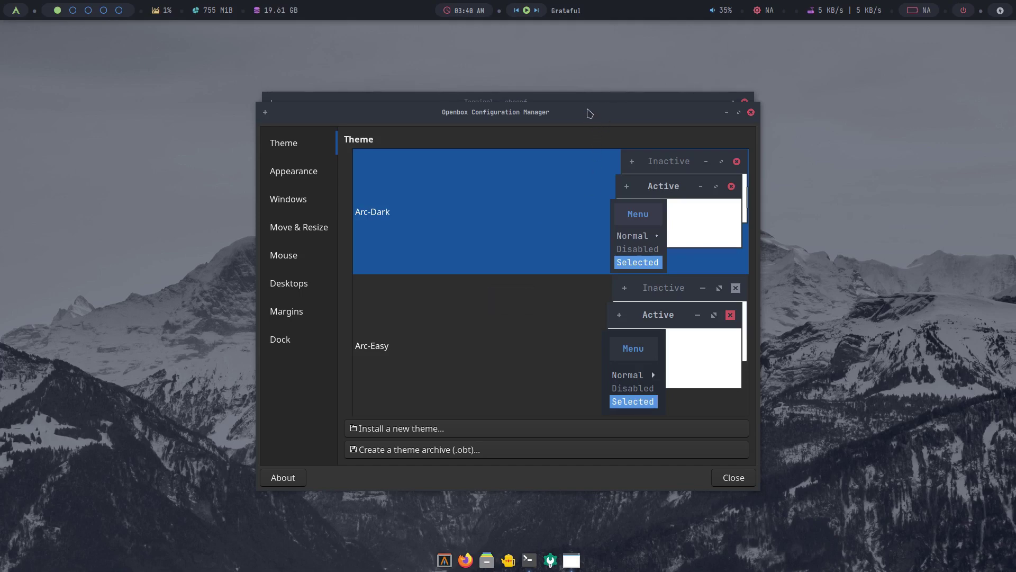
pyautogui.moveTo(589, 114); pyautogui.dragTo(450, 169)
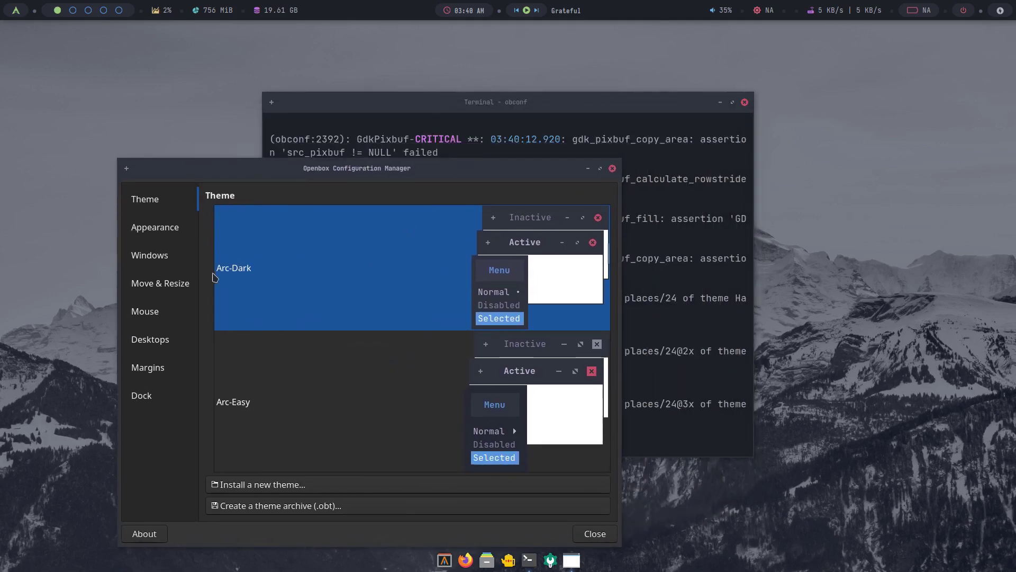
# Try window themes Arc-Easy, Arc-Lighter, Artwiz-boxed, Bear2, Catppuccin-Frappe and Catppuccin-Macchiato.
pyautogui.click(539, 390)
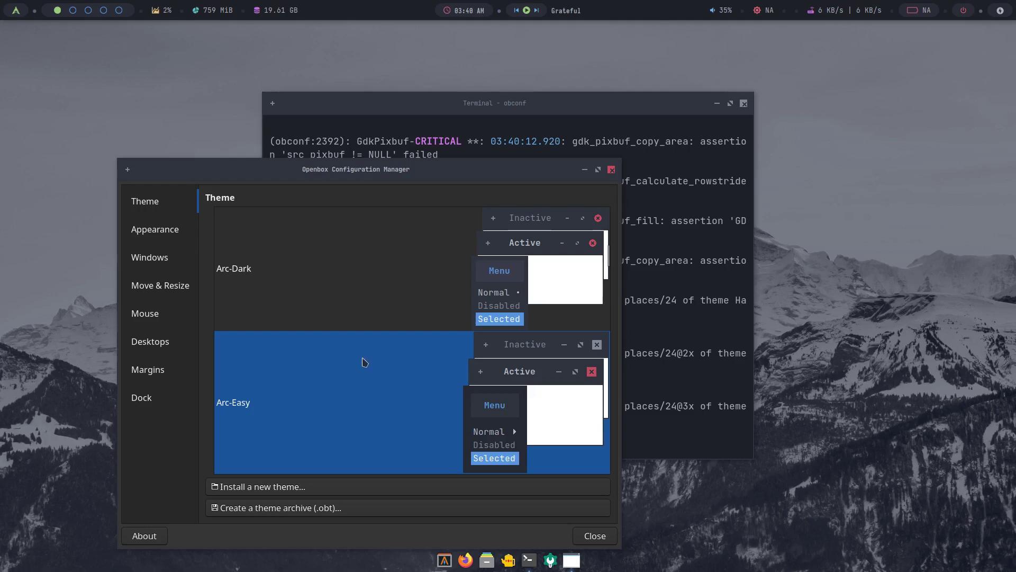
pyautogui.scroll(-2, 365, 362)
pyautogui.click(528, 434)
pyautogui.scroll(-3, 312, 393)
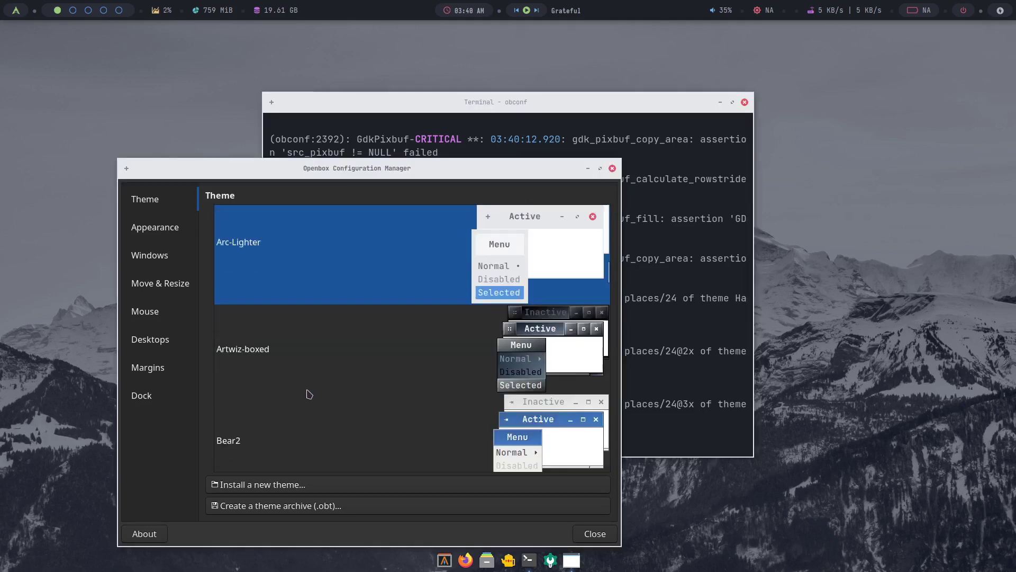
pyautogui.click(547, 355)
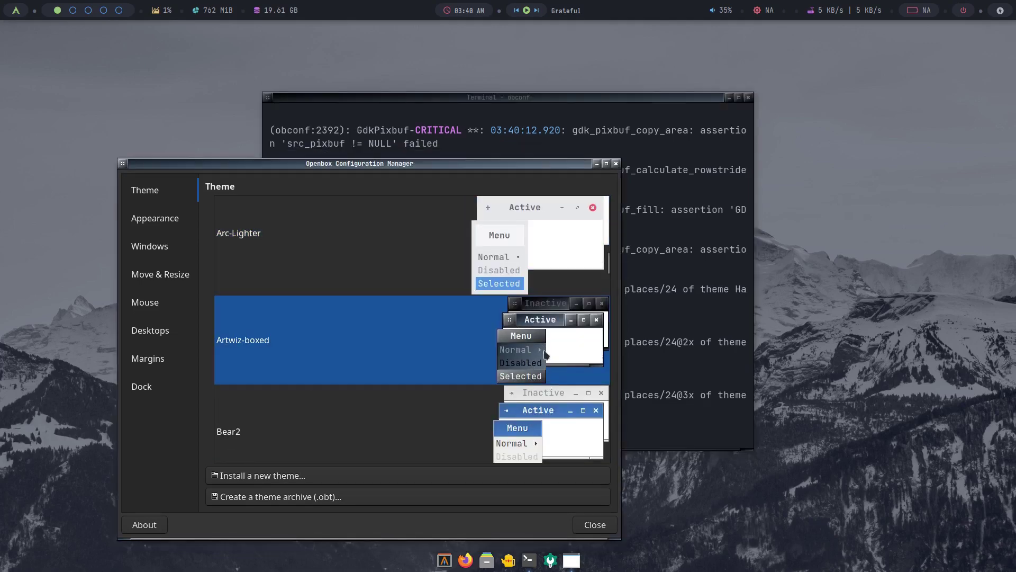
pyautogui.click(520, 418)
pyautogui.scroll(-3, 349, 404)
pyautogui.click(538, 352)
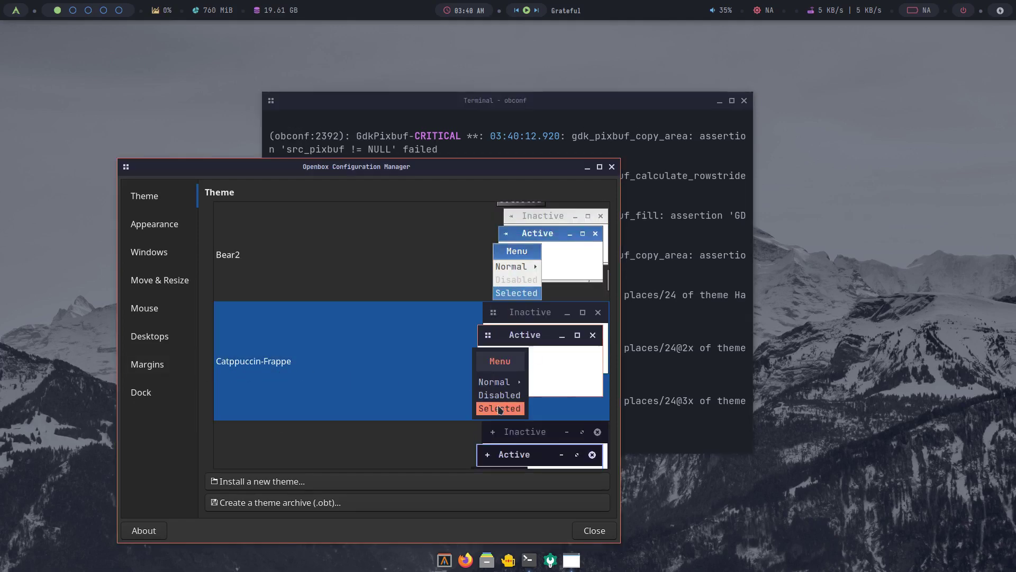
pyautogui.scroll(-2, 535, 381)
pyautogui.click(537, 385)
# Try Catppuccin-Mocha, Clearlooks, Clearlooks-3.4, Dracula, settle on Everforest and close obconf.
pyautogui.scroll(-5, 331, 397)
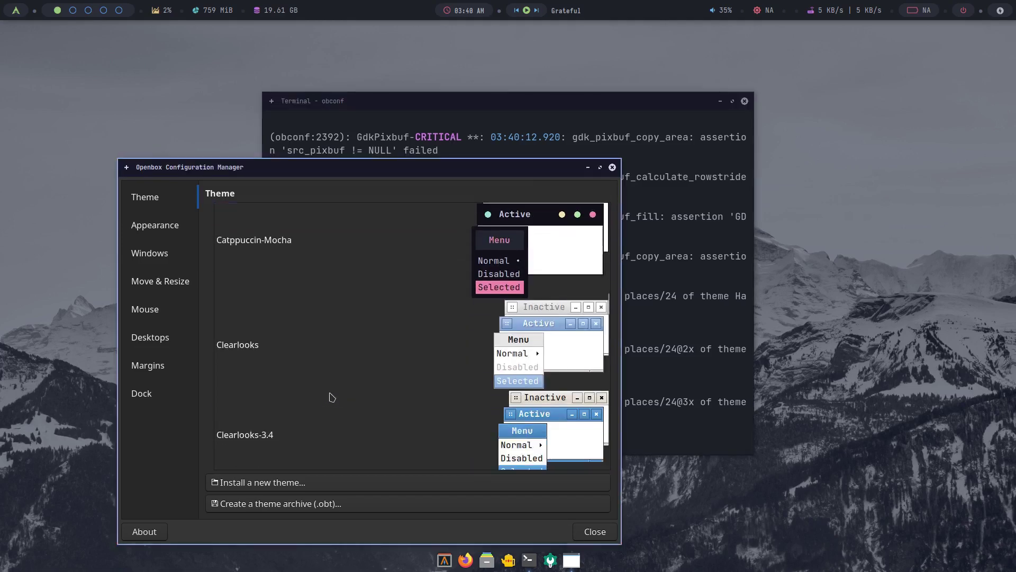
pyautogui.scroll(1, 358, 370)
pyautogui.click(562, 242)
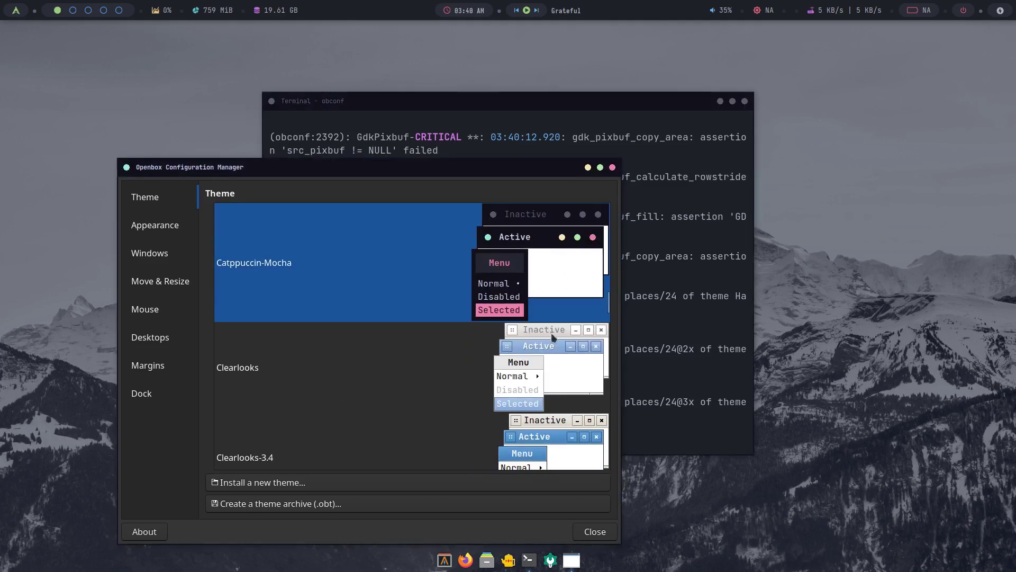
pyautogui.click(550, 352)
pyautogui.click(539, 422)
pyautogui.scroll(-5, 540, 422)
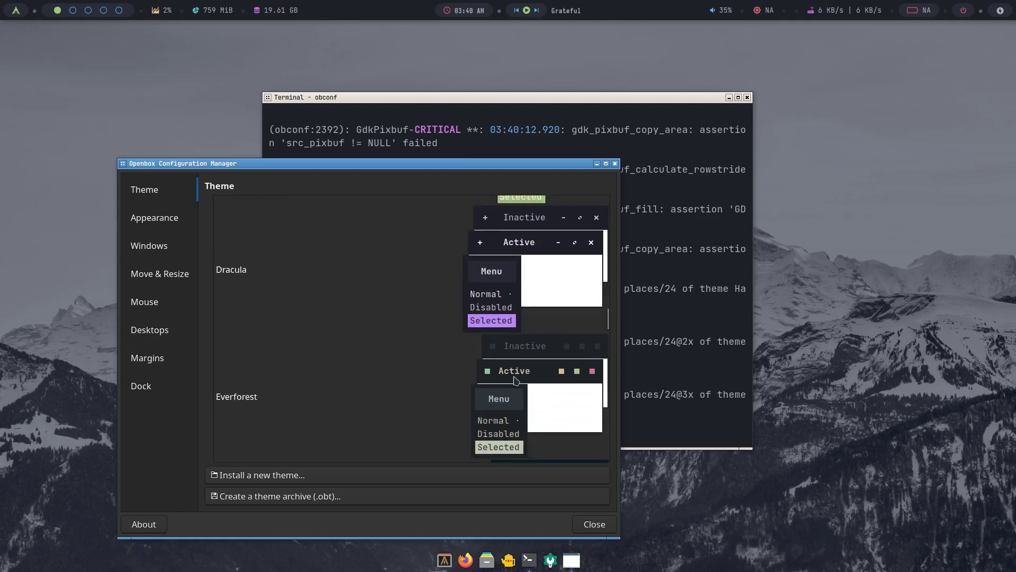
pyautogui.click(539, 241)
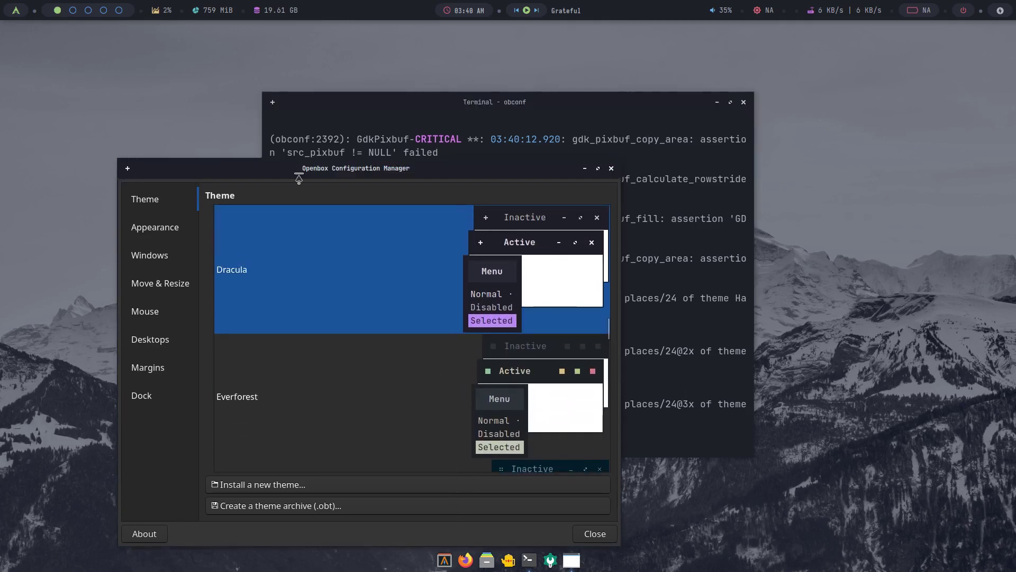
pyautogui.click(552, 399)
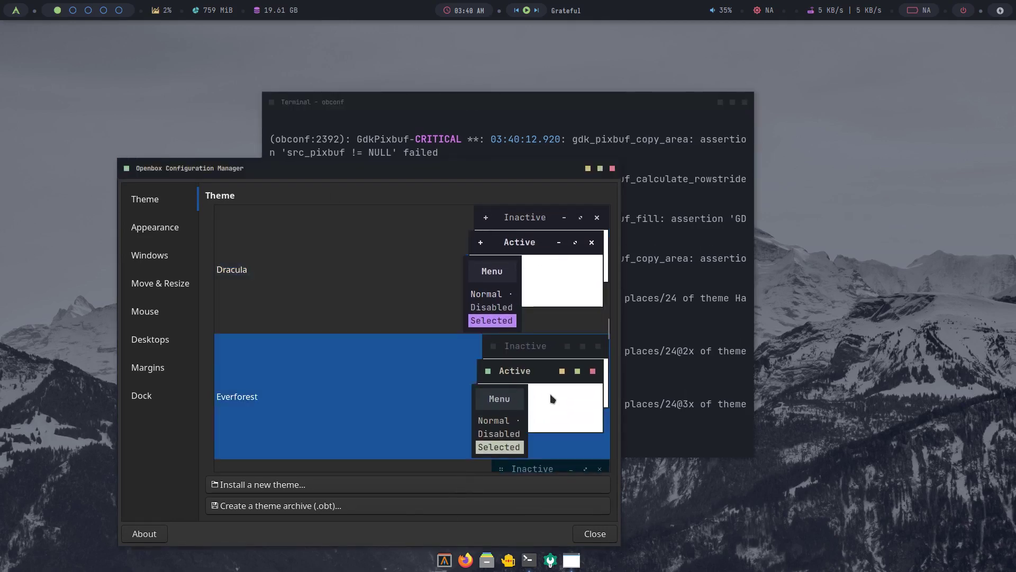
pyautogui.click(612, 169)
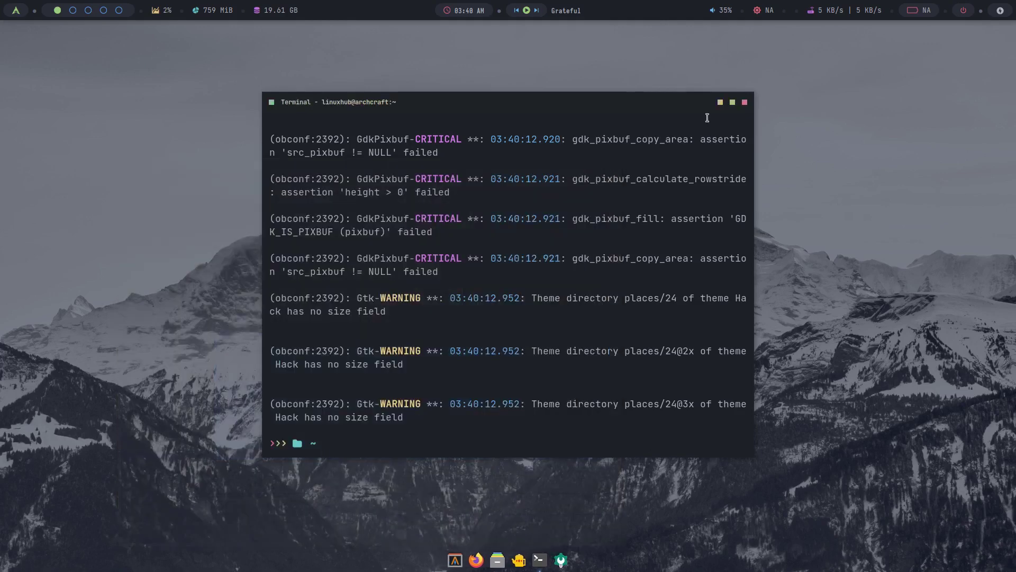
# Replace the old terminal with a fresh one and launch tint2conf.
pyautogui.click(744, 103)
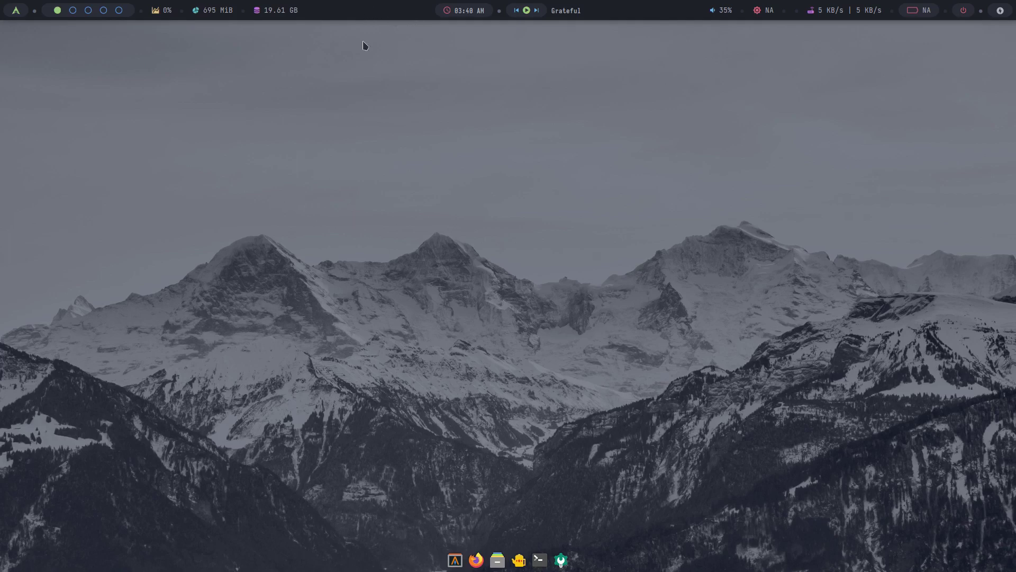
pyautogui.click(541, 561)
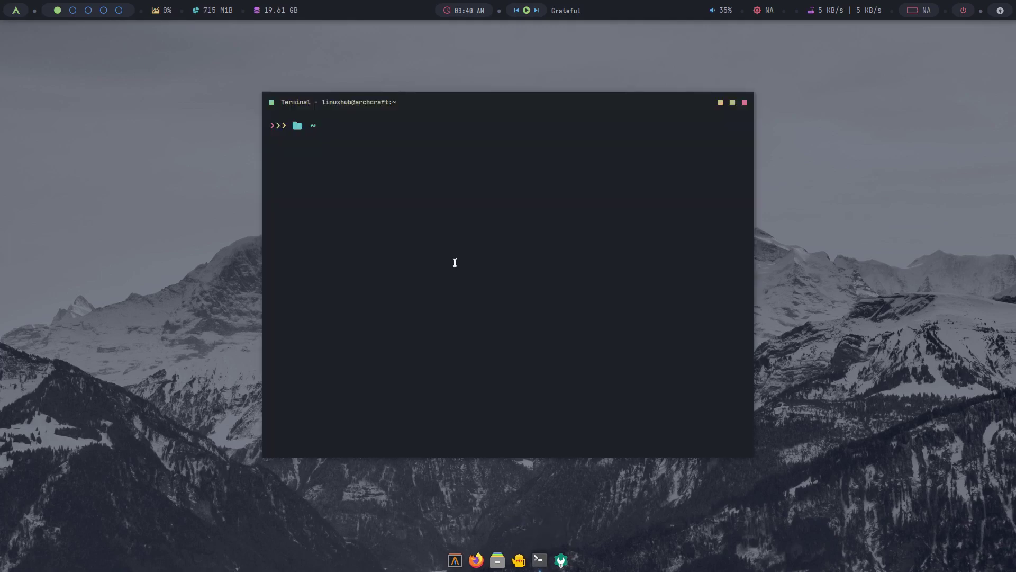
pyautogui.write('tint2conf')
pyautogui.press('Return')
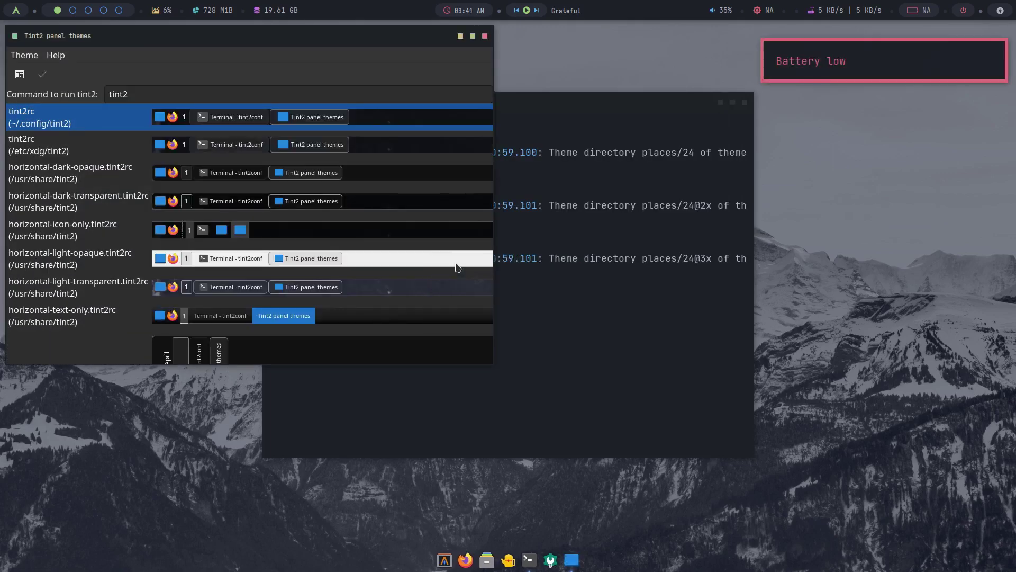
# Centre the Tint2 window, edit the tint2rc theme and view its Backgrounds and Panel pages.
pyautogui.moveTo(326, 36); pyautogui.dragTo(574, 124)
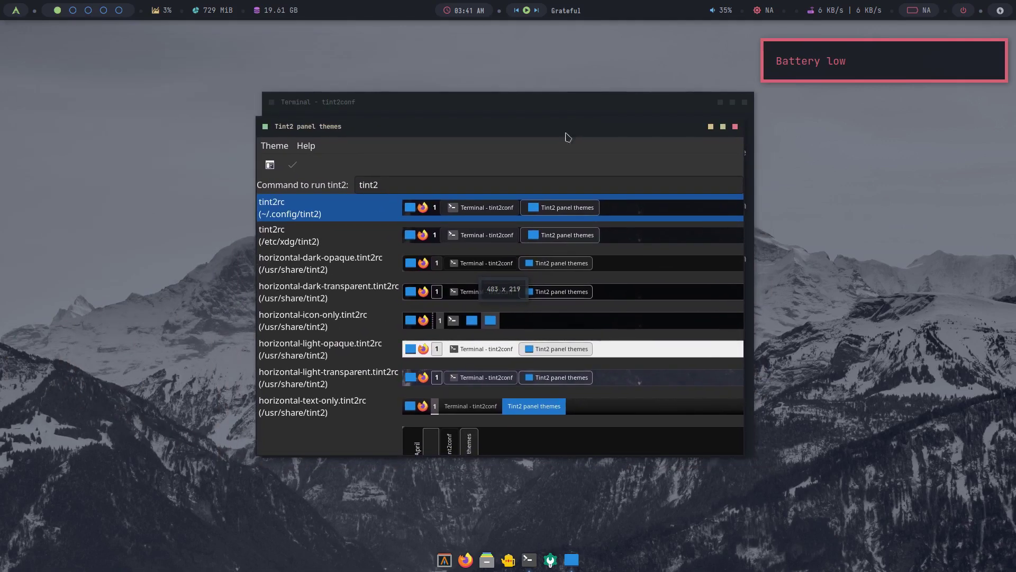
pyautogui.click(270, 166)
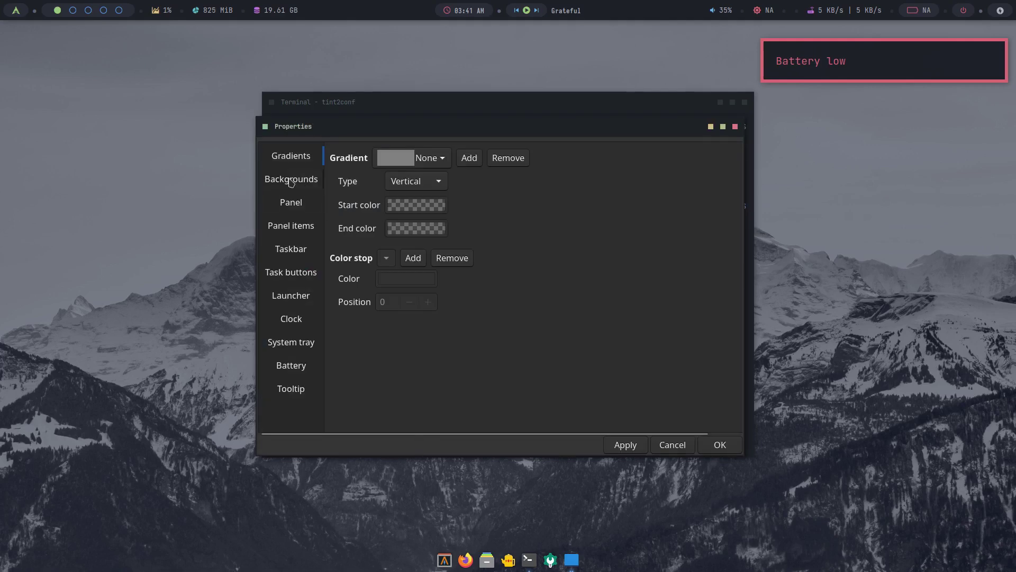
pyautogui.click(291, 180)
pyautogui.click(292, 204)
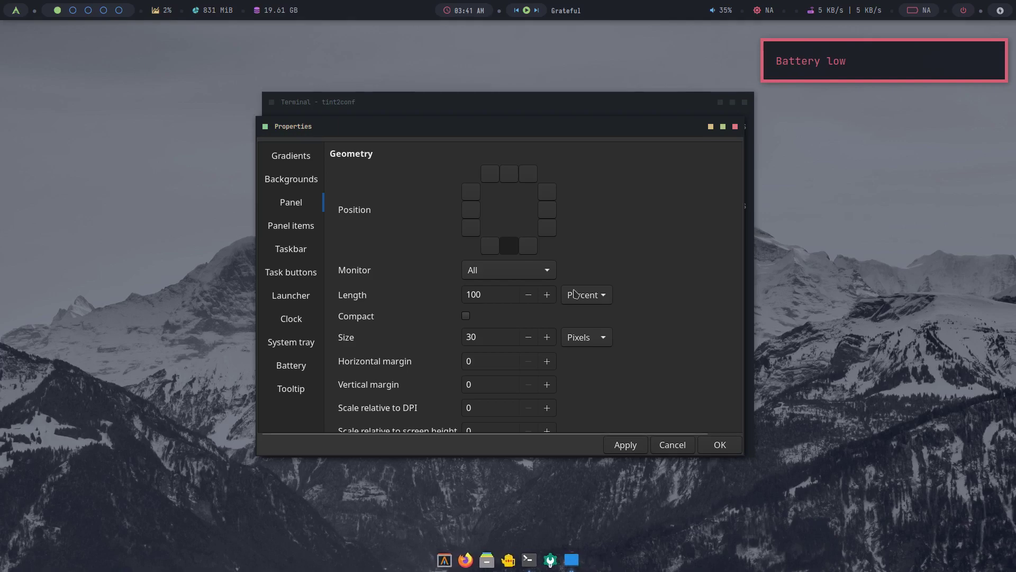
# Close the theme properties, Tint2 panel themes and terminal without changes, leaving the bare desktop.
pyautogui.click(735, 126)
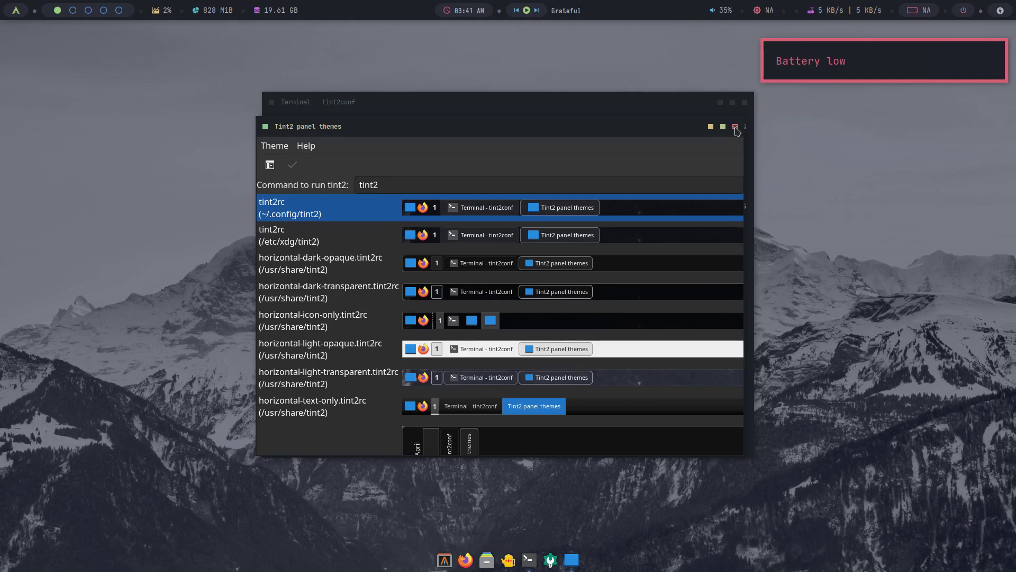
pyautogui.click(735, 127)
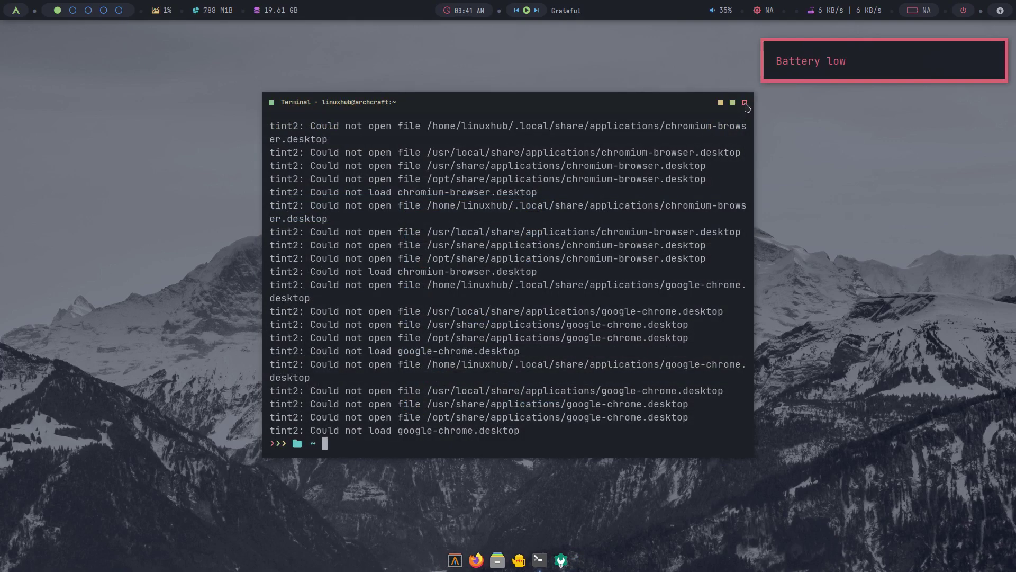
pyautogui.click(744, 102)
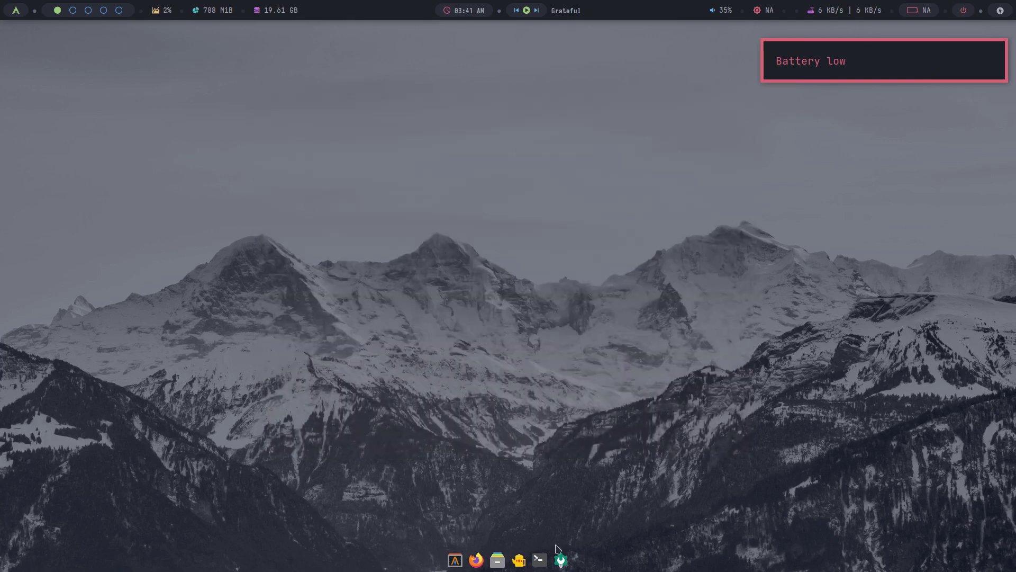
# Open a terminal from the dock and run xprop on the top bar.
pyautogui.click(453, 559)
pyautogui.moveTo(427, 251); pyautogui.dragTo(426, 246)
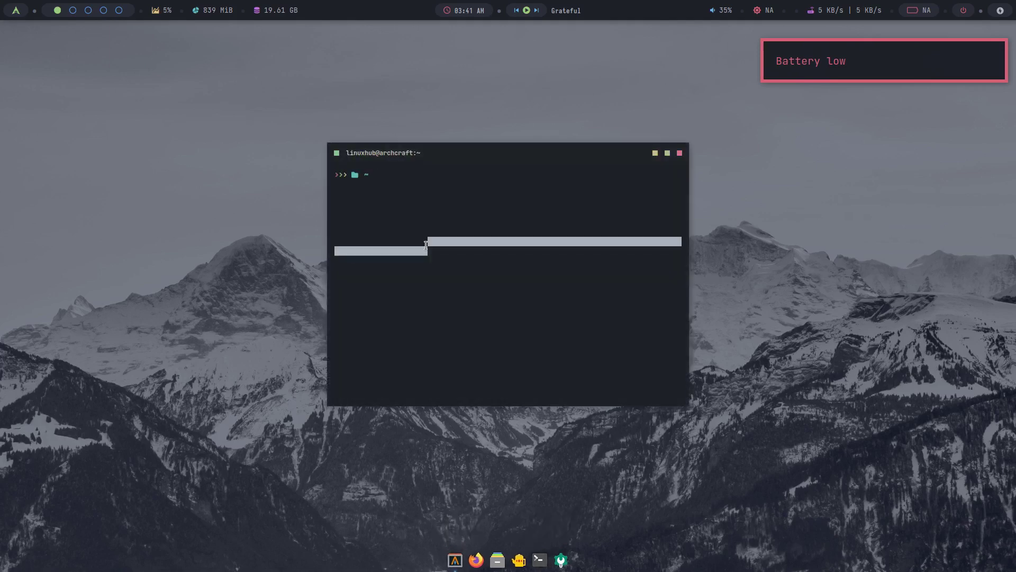
pyautogui.write('xprop')
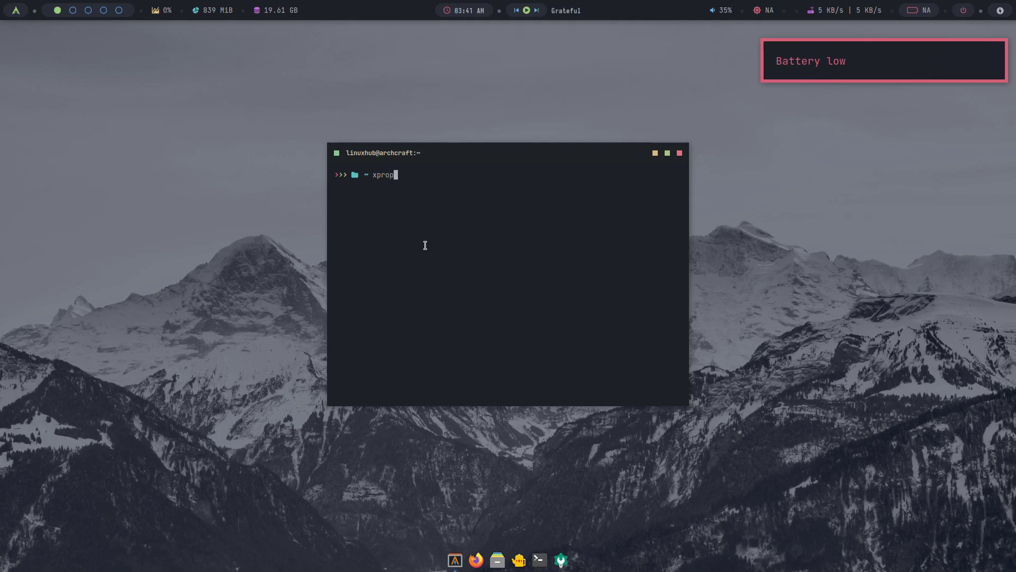
pyautogui.press('Return')
pyautogui.click(359, 9)
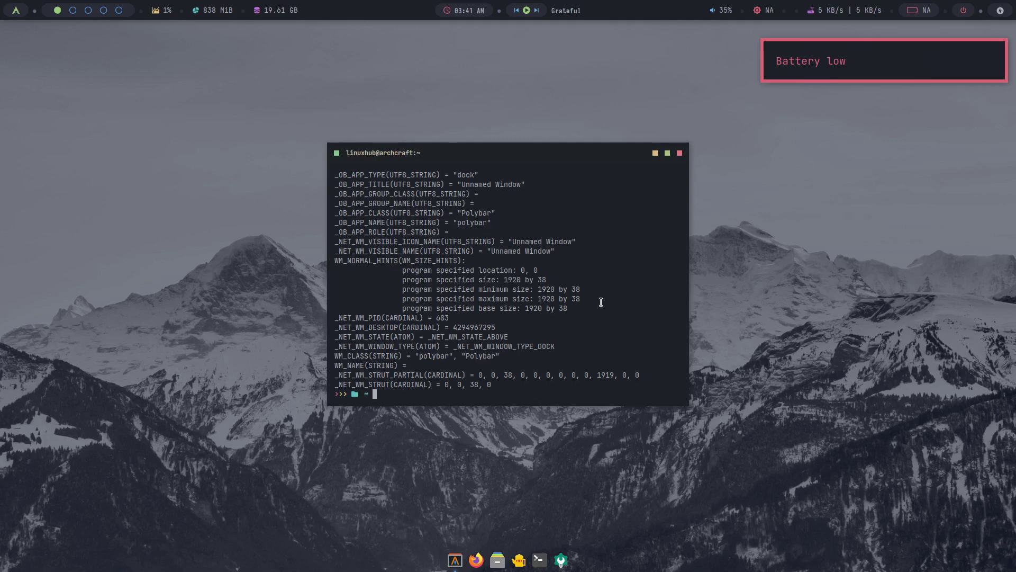
# Highlight 'polybar' and 'Polybar' in the WM_CLASS output, then close the terminal.
pyautogui.doubleClick(434, 357)
pyautogui.scroll(5, 606, 311)
pyautogui.scroll(-5, 606, 309)
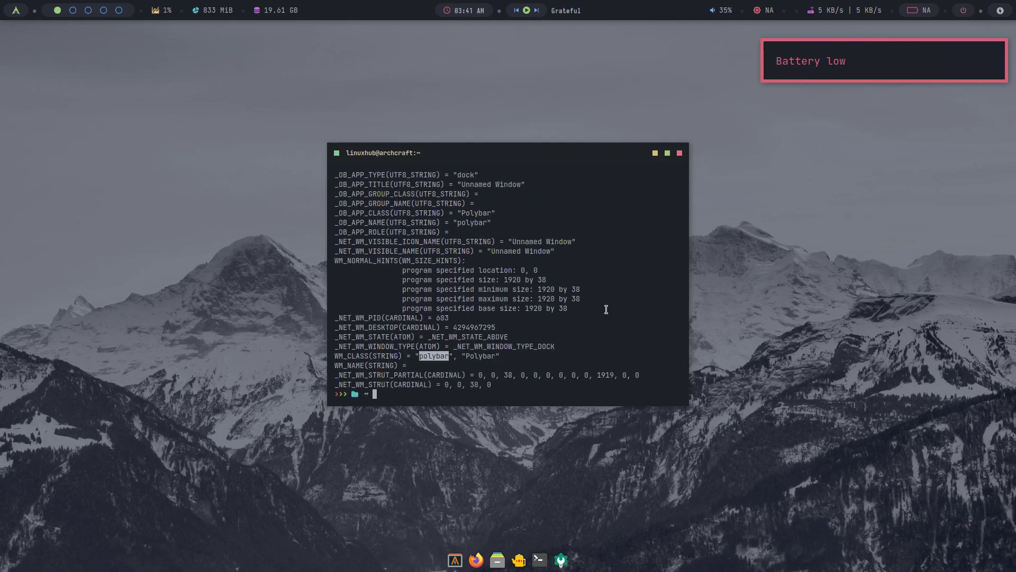
pyautogui.doubleClick(479, 356)
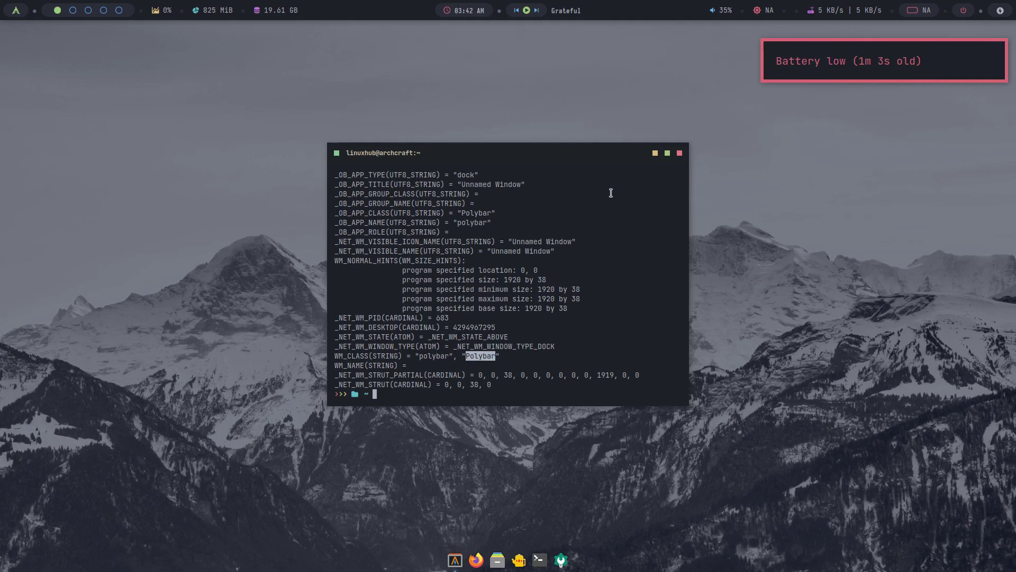
pyautogui.click(680, 154)
pyautogui.click(829, 72)
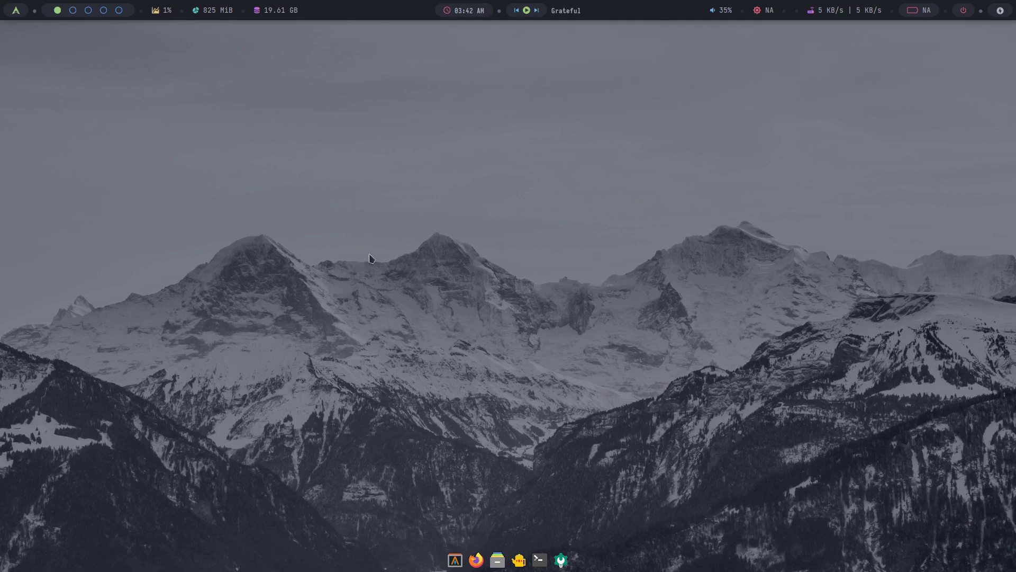